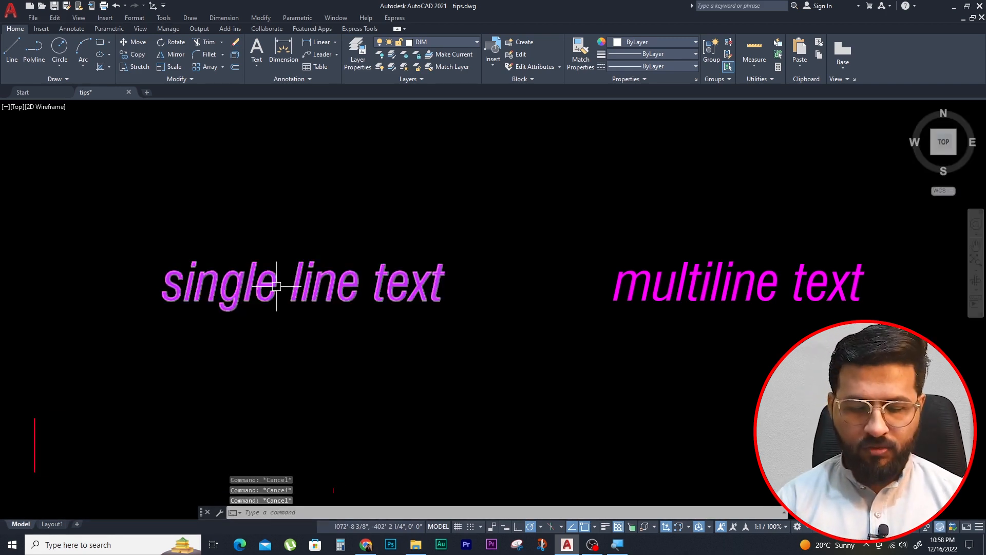
Convert the "single line text" object into multiline text with TXT2MTXT.
{"action": "type", "text": "TXt"}
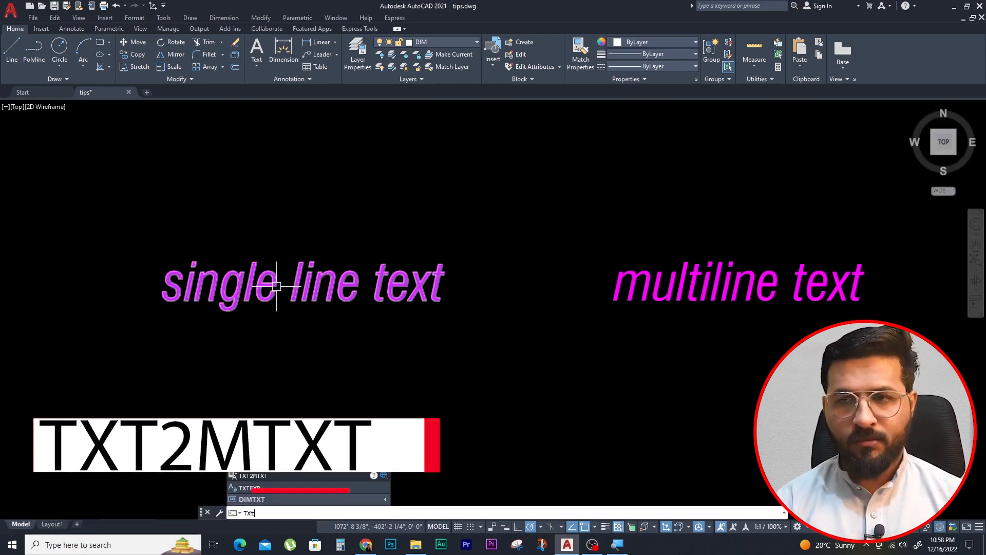
{"action": "type", "text": "2"}
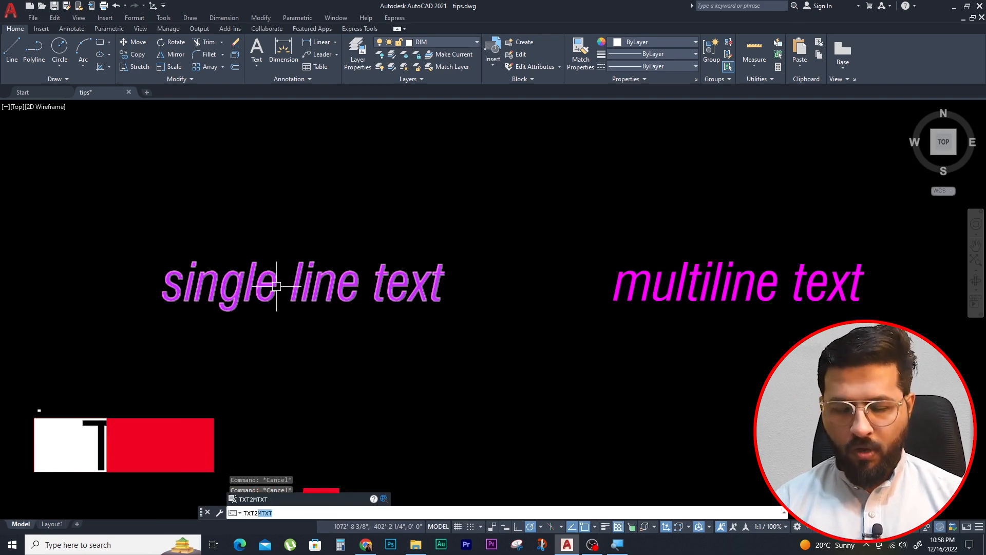
{"action": "type", "text": "m"}
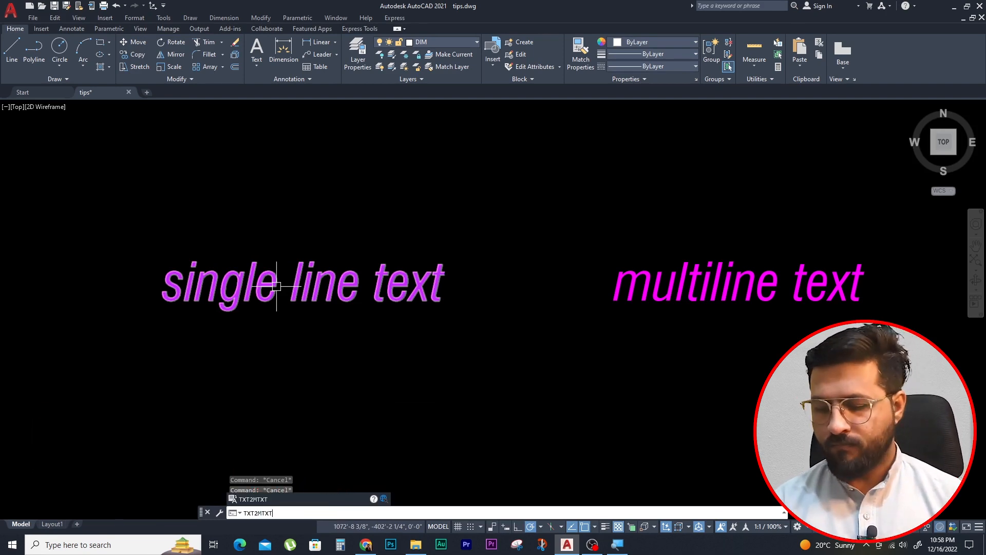
{"action": "key", "text": "Return"}
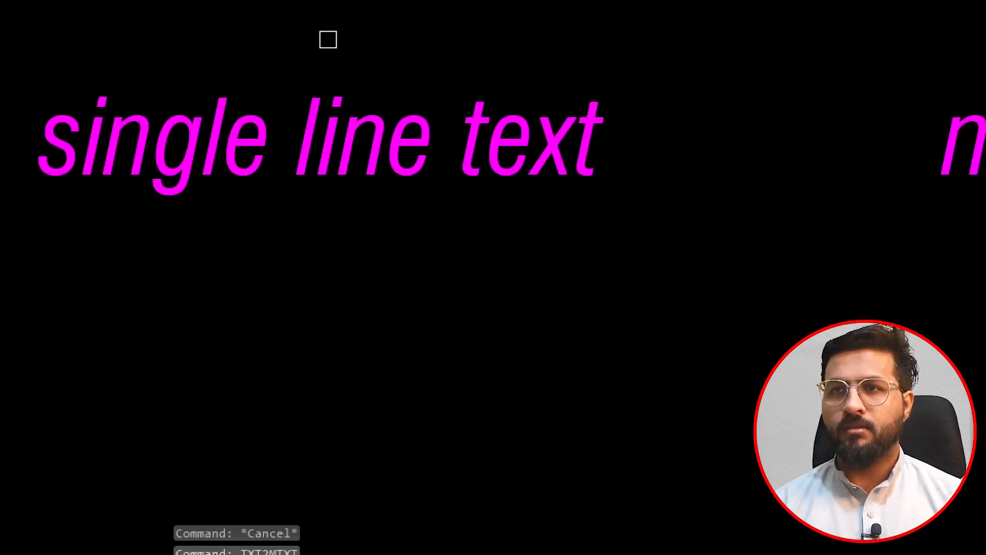
{"action": "left_click", "coordinate": [317, 170]}
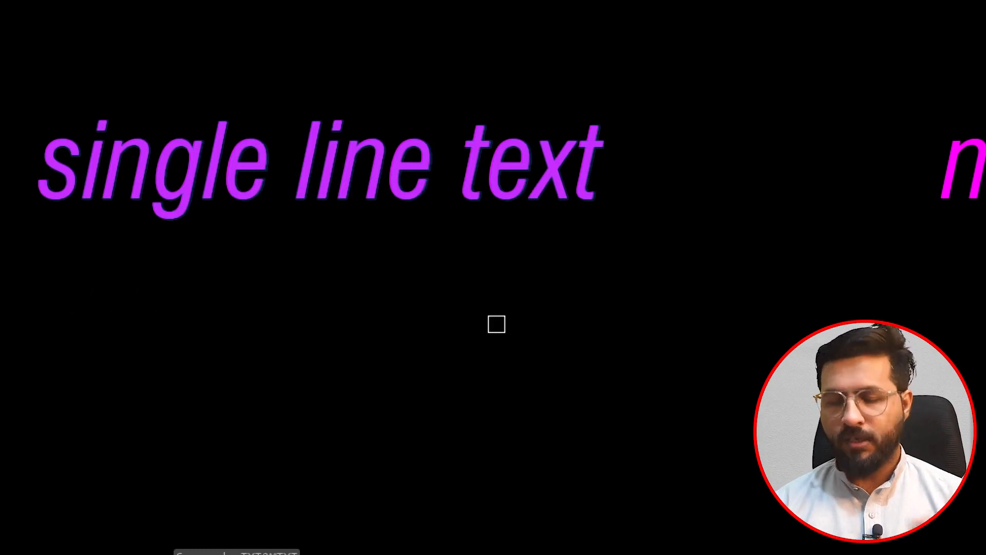
{"action": "key", "text": "Return"}
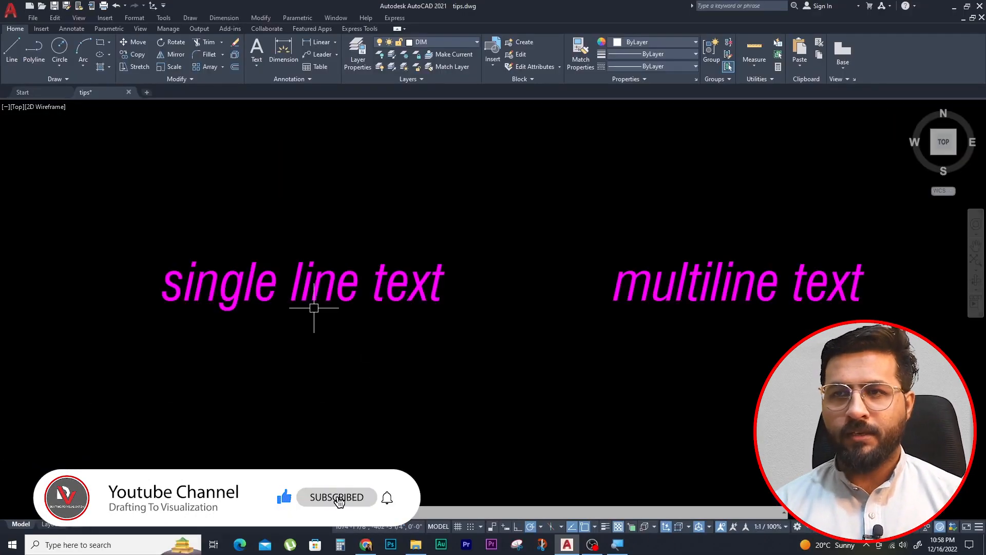
Open the converted "single line text" object in the multiline text editor to inspect its formatting options, and leave the editor.
{"action": "left_click", "coordinate": [303, 280]}
{"action": "double_click", "coordinate": [311, 285]}
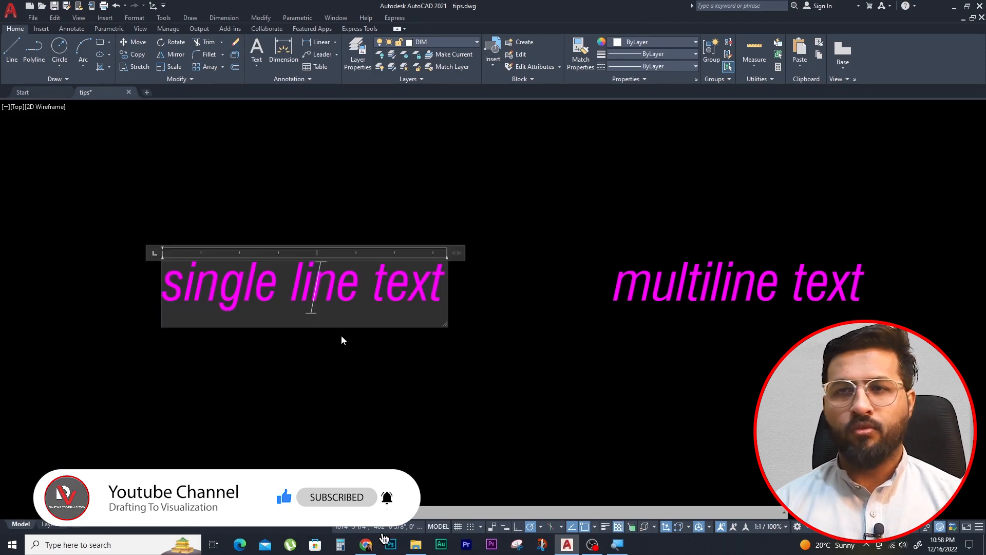
{"action": "left_click", "coordinate": [85, 64]}
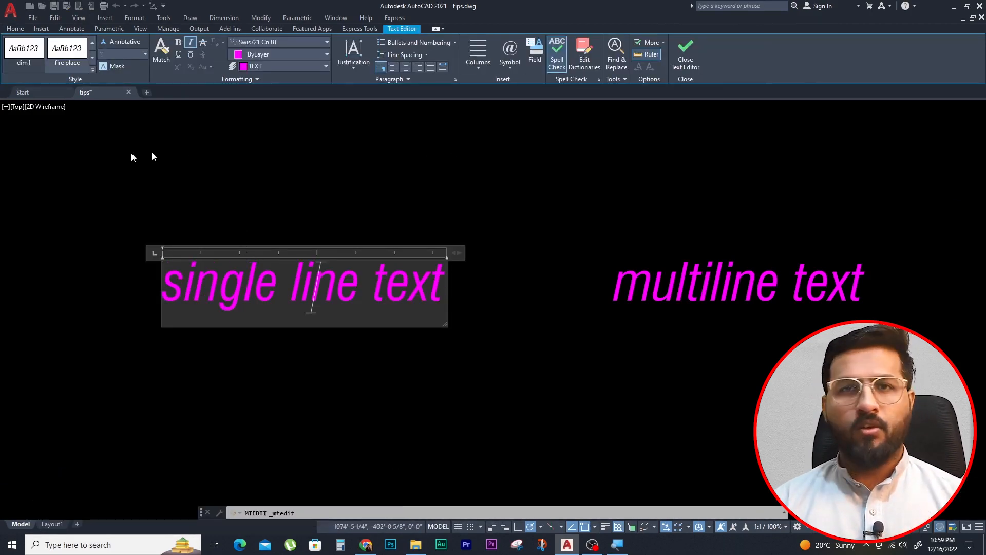
{"action": "key", "text": "Escape"}
{"action": "key", "text": "Escape"}
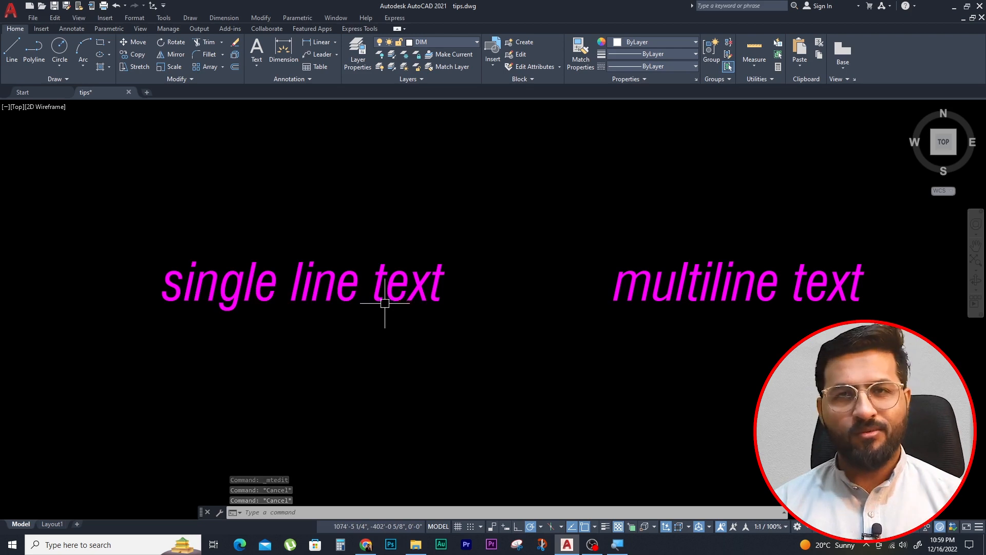
Explode the converted "single line text" object back into single-line text.
{"action": "type", "text": "x"}
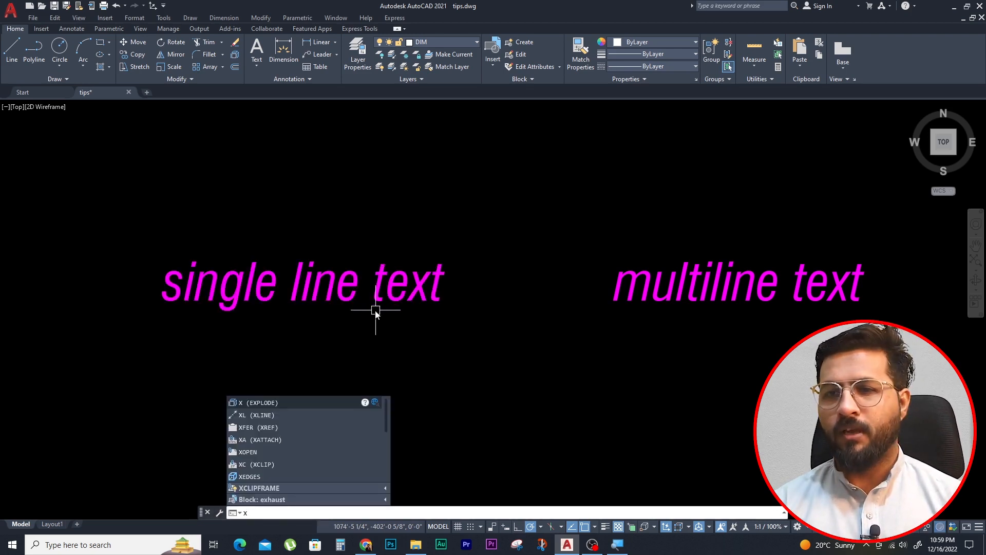
{"action": "key", "text": "Return"}
{"action": "left_click", "coordinate": [375, 194]}
{"action": "left_click", "coordinate": [272, 368]}
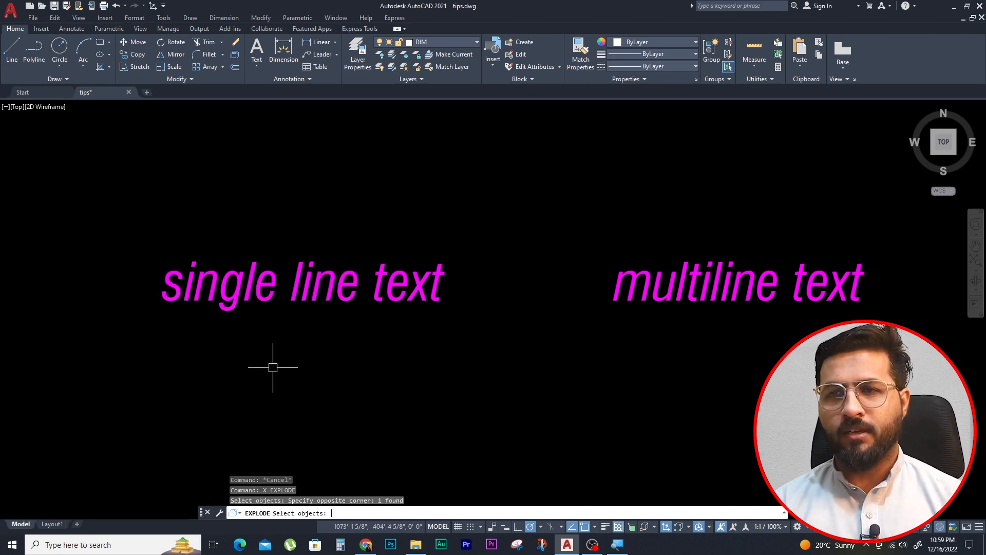
{"action": "key", "text": "Escape"}
Open the exploded text for editing to check its object type, and leave it as it is.
{"action": "left_click", "coordinate": [310, 278]}
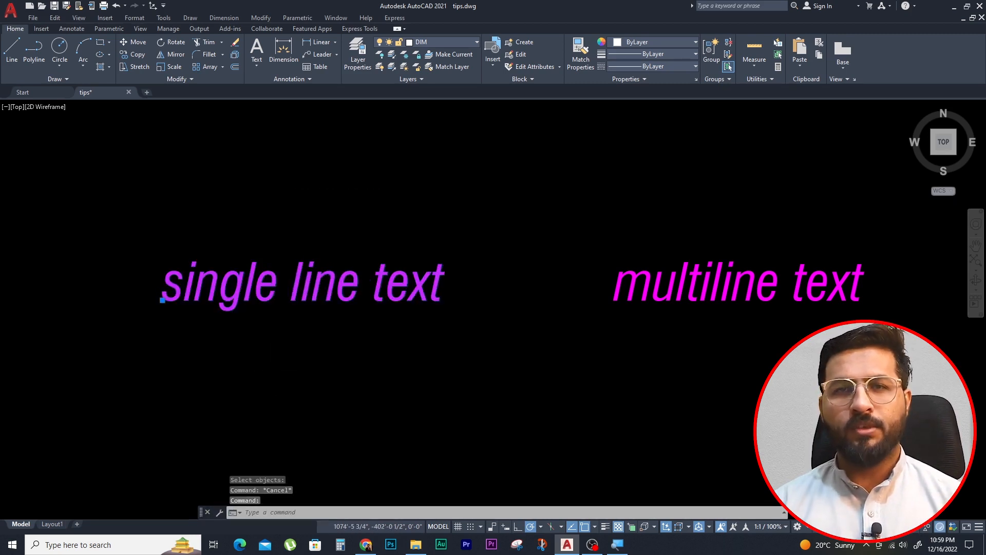
{"action": "double_click", "coordinate": [346, 310]}
{"action": "key", "text": "Escape"}
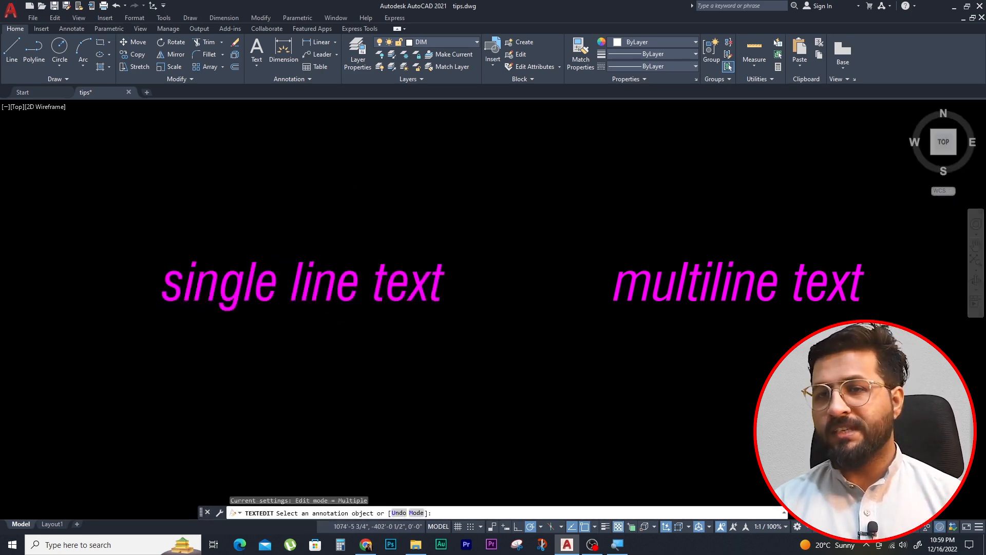
Copy the "single line text" object to a spot just below the original.
{"action": "left_click", "coordinate": [293, 260]}
{"action": "left_click", "coordinate": [244, 308]}
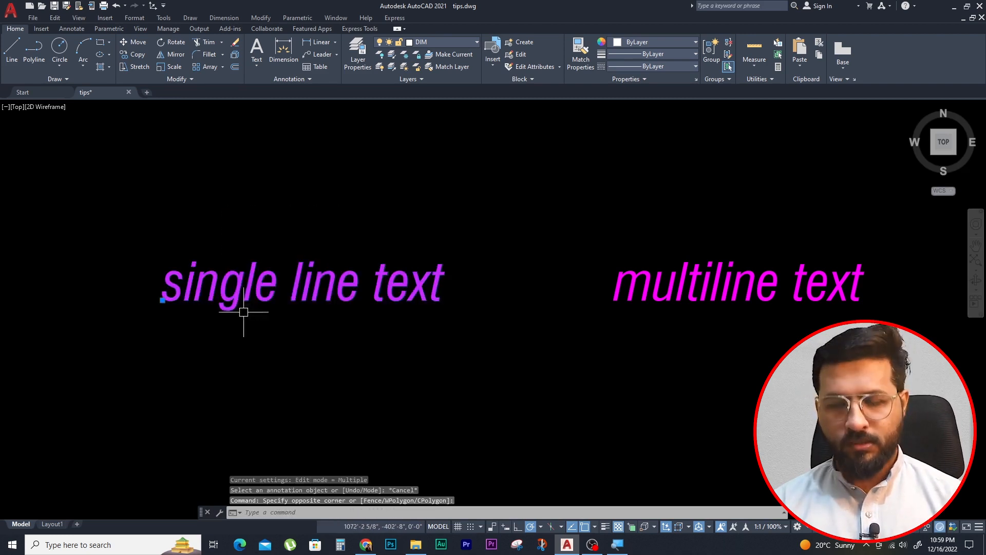
{"action": "type", "text": "co"}
{"action": "key", "text": "Return"}
{"action": "left_click", "coordinate": [257, 313]}
{"action": "left_click", "coordinate": [280, 454]}
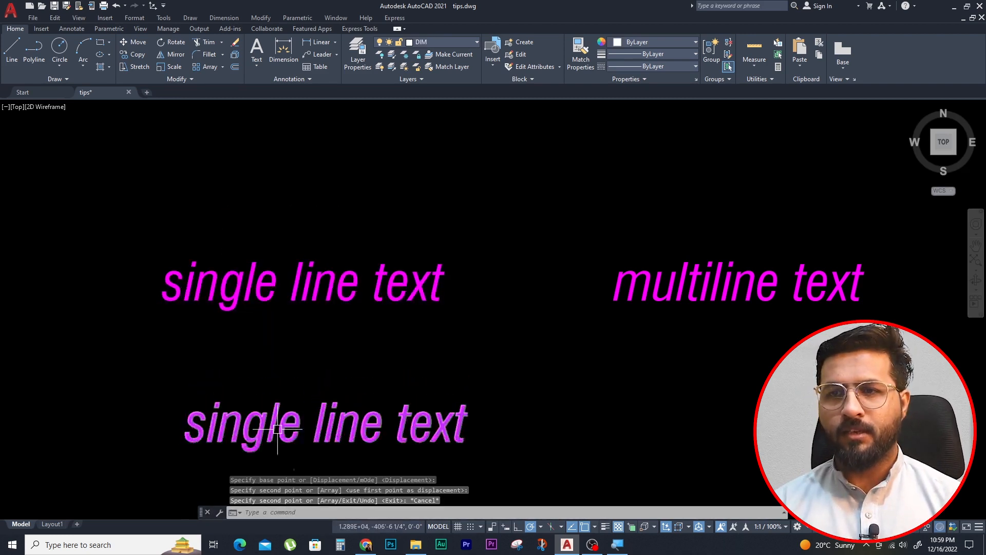
{"action": "key", "text": "Escape"}
Change the content of the copied single-line text to "bed room".
{"action": "double_click", "coordinate": [447, 432]}
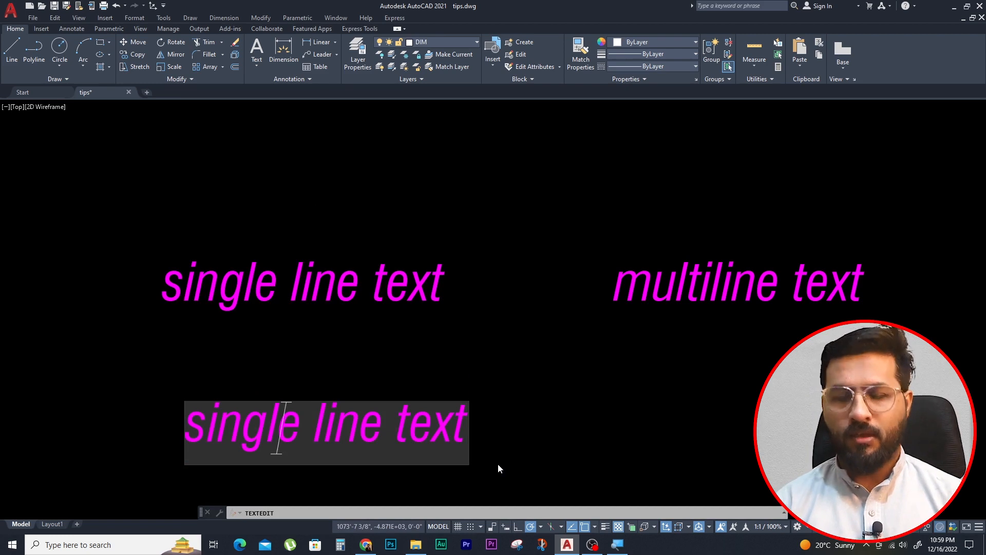
{"action": "key", "text": "BackSpace"}
{"action": "type", "text": "bed"}
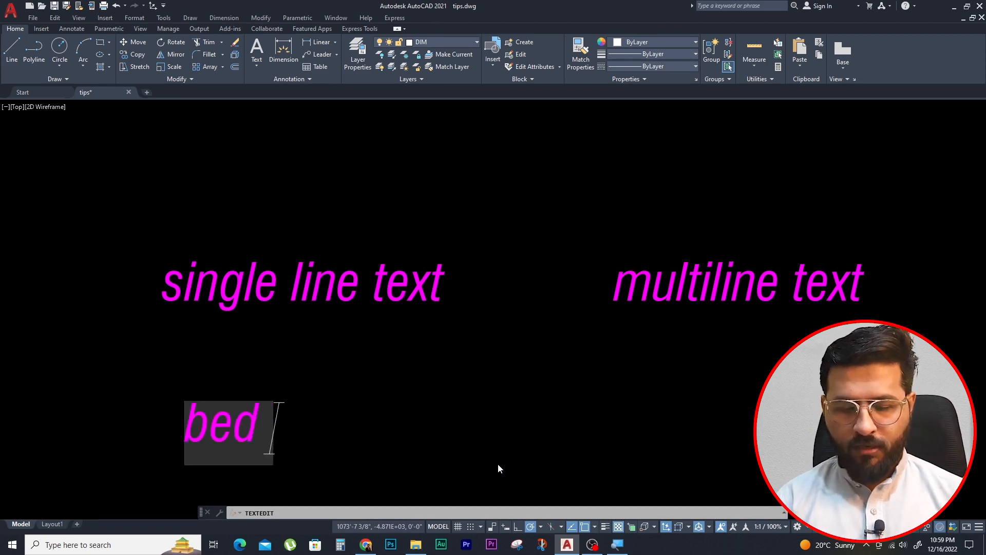
{"action": "type", "text": " room"}
{"action": "key", "text": "Return"}
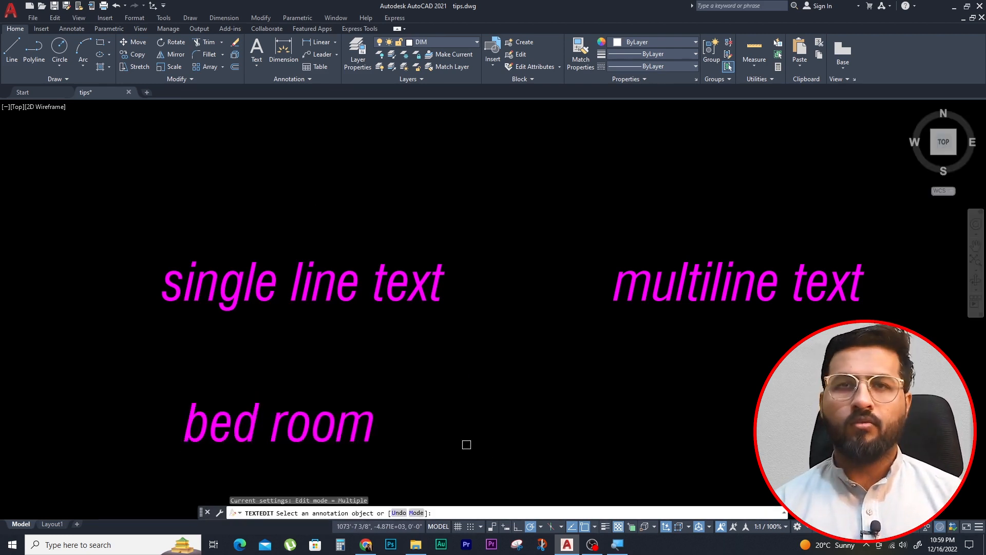
{"action": "key", "text": "Escape"}
Examine the "multiline text" object in the text editor and close the editor.
{"action": "scroll", "coordinate": [385, 370], "scroll_direction": "down", "scroll_amount": 4}
{"action": "scroll", "coordinate": [302, 341], "scroll_direction": "up", "scroll_amount": 3}
{"action": "key", "text": "Escape"}
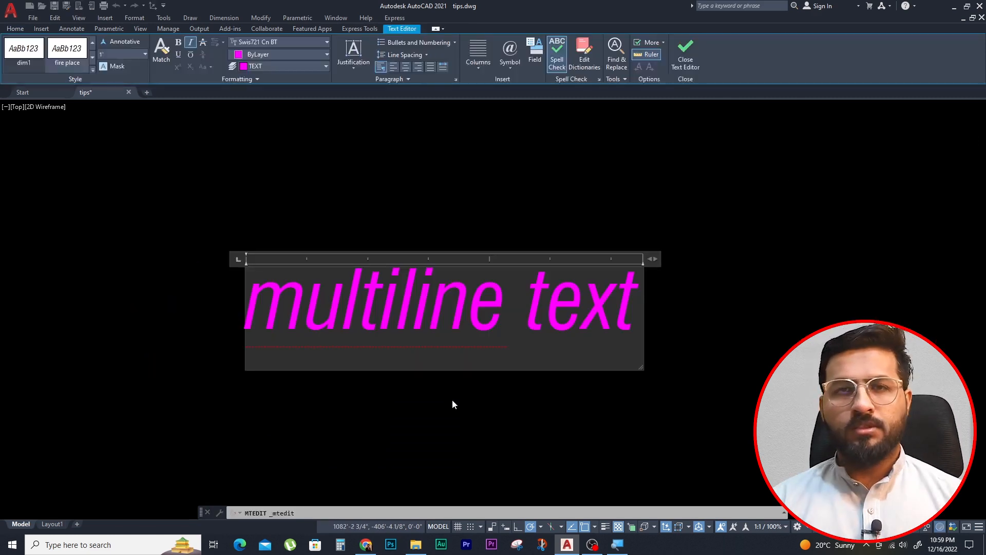
{"action": "left_click", "coordinate": [452, 399]}
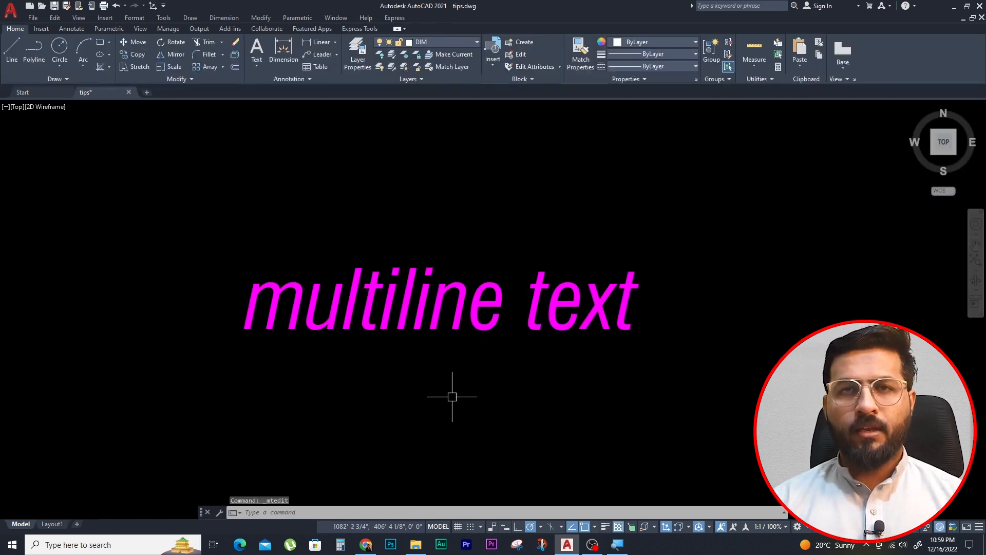
Convert the whole "multiline text" content to uppercase and widen its text frame to 9'-3 3/4".
{"action": "left_click", "coordinate": [457, 319]}
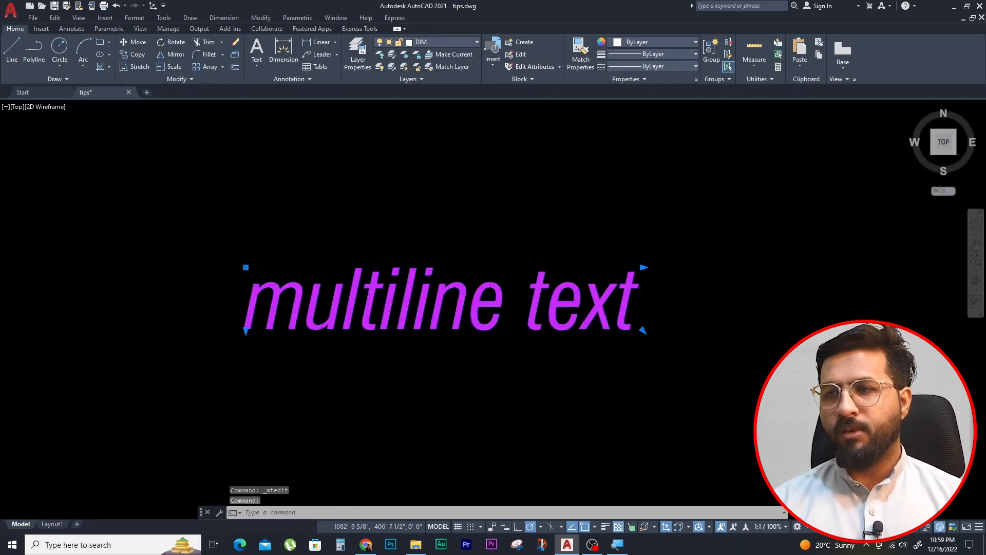
{"action": "double_click", "coordinate": [410, 314]}
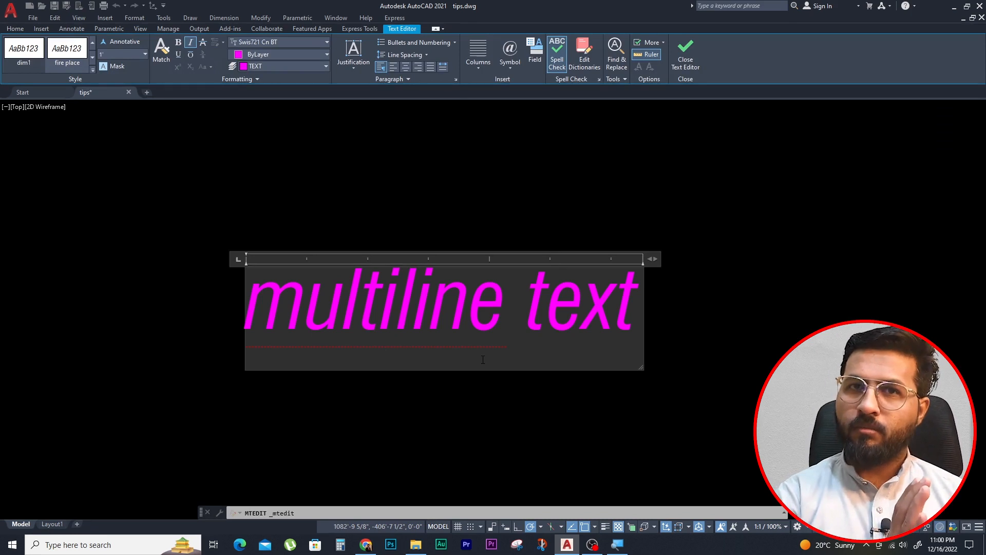
{"action": "key", "text": "ctrl+a"}
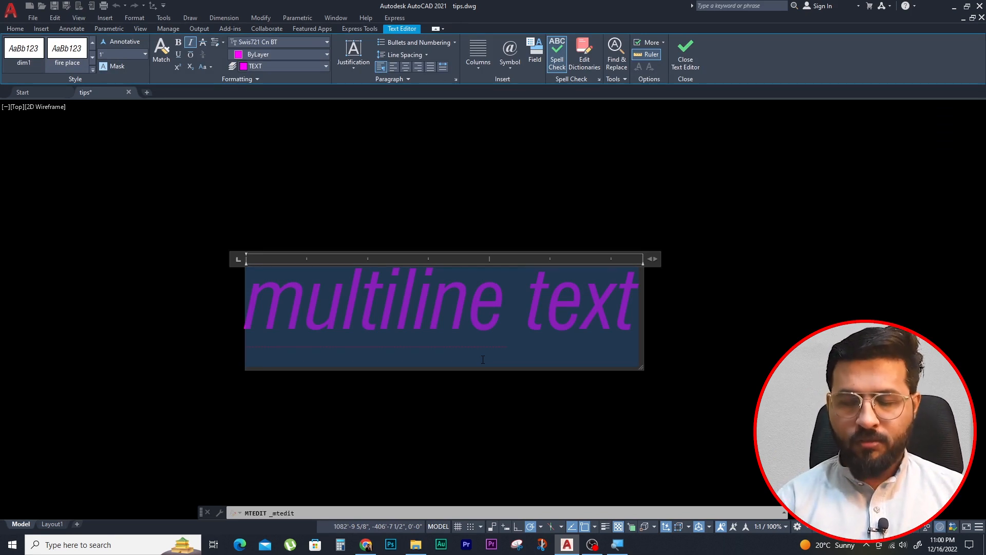
{"action": "key", "text": "ctrl+shift+u"}
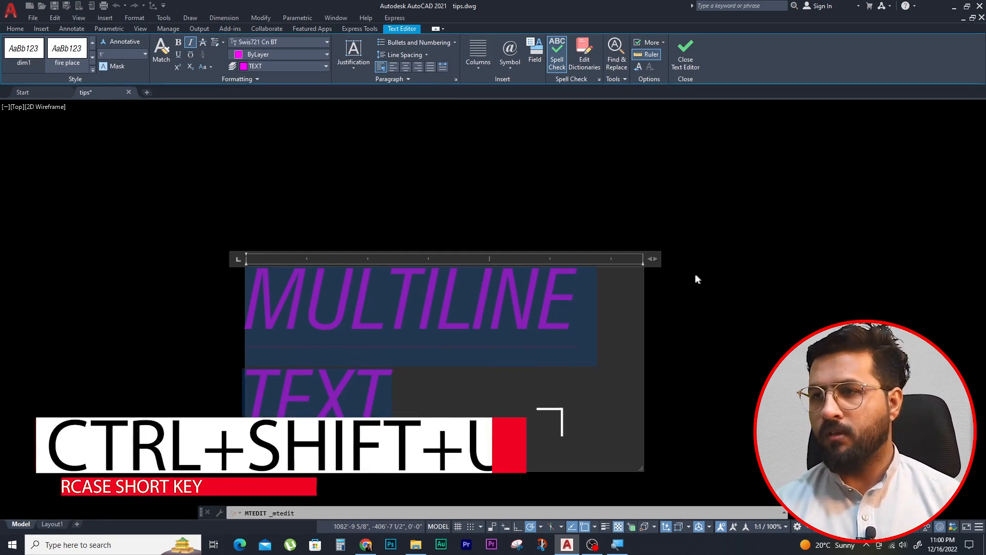
{"action": "left_click_drag", "start_coordinate": [652, 259], "coordinate": [822, 261]}
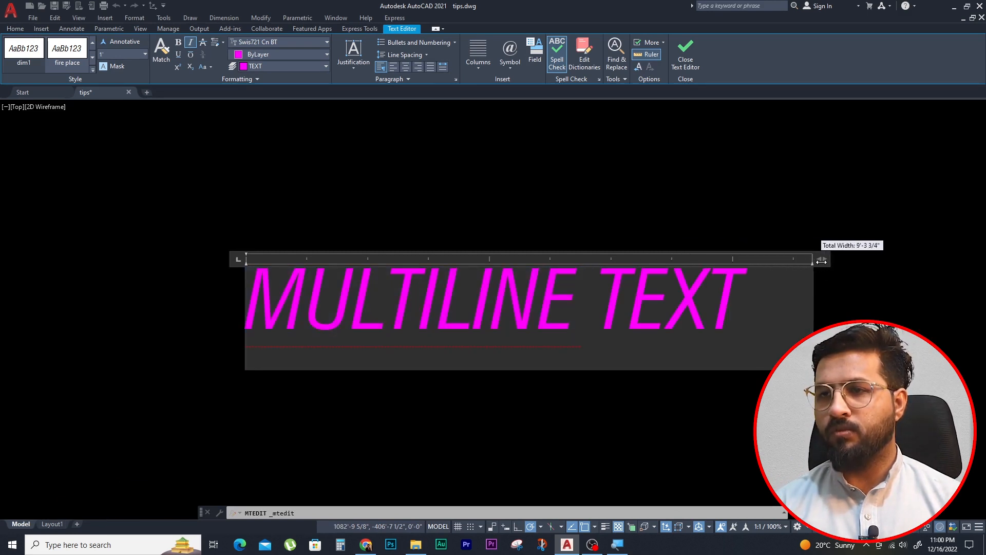
{"action": "left_click", "coordinate": [768, 322]}
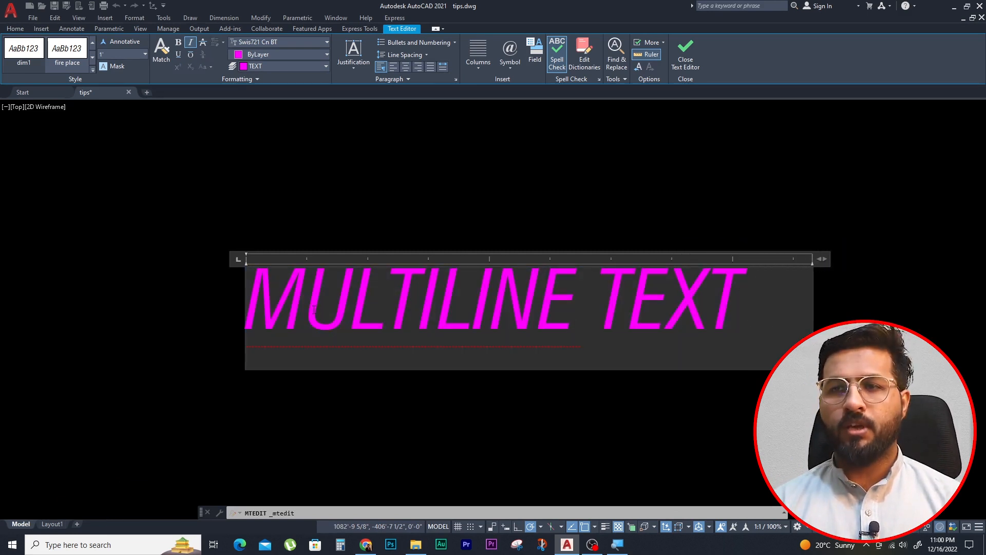
Convert every letter after the initial M to lowercase so the content reads "Multiline text".
{"action": "left_click_drag", "start_coordinate": [306, 303], "coordinate": [741, 307]}
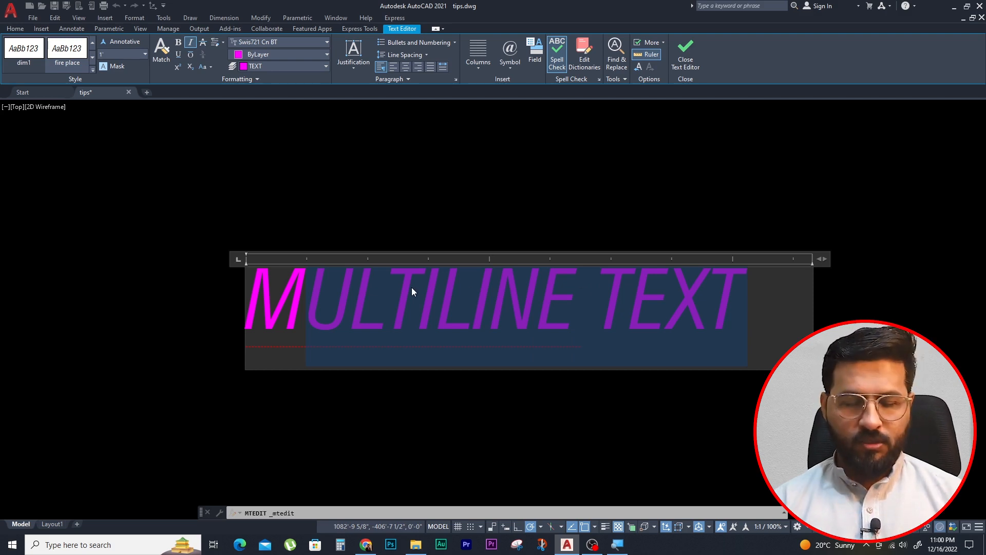
{"action": "key", "text": "ctrl+shift+l"}
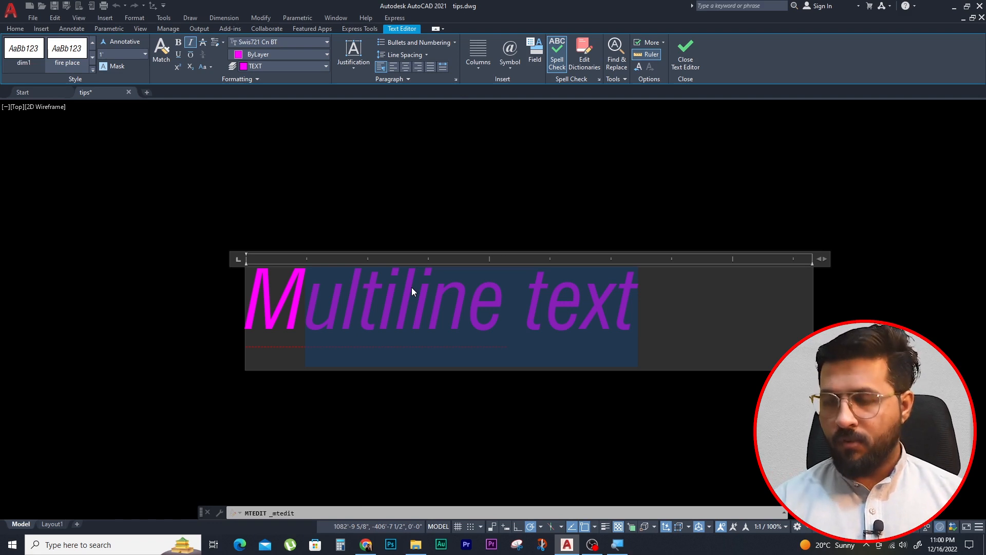
{"action": "left_click", "coordinate": [738, 316]}
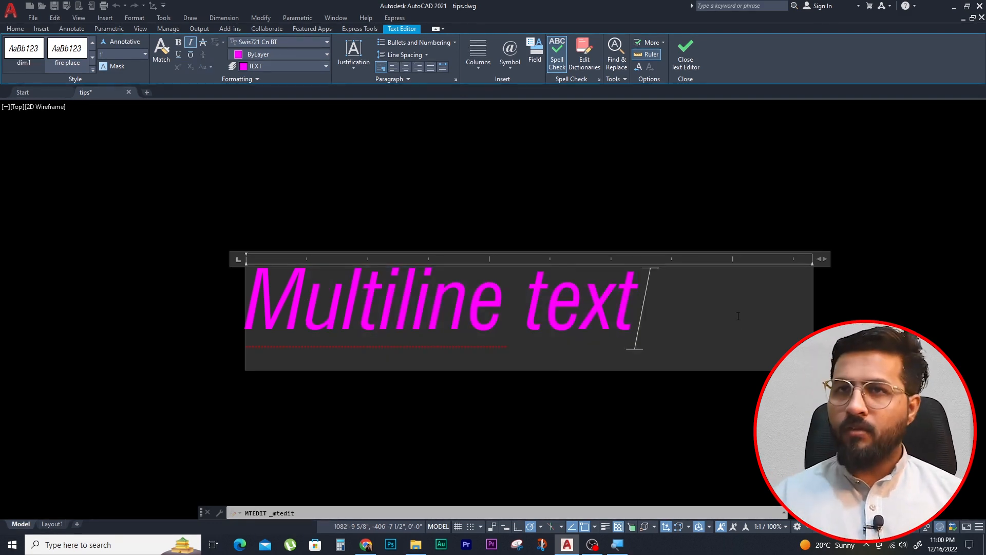
Underline the entire "Multiline text" content and save the edit.
{"action": "key", "text": "ctrl+a"}
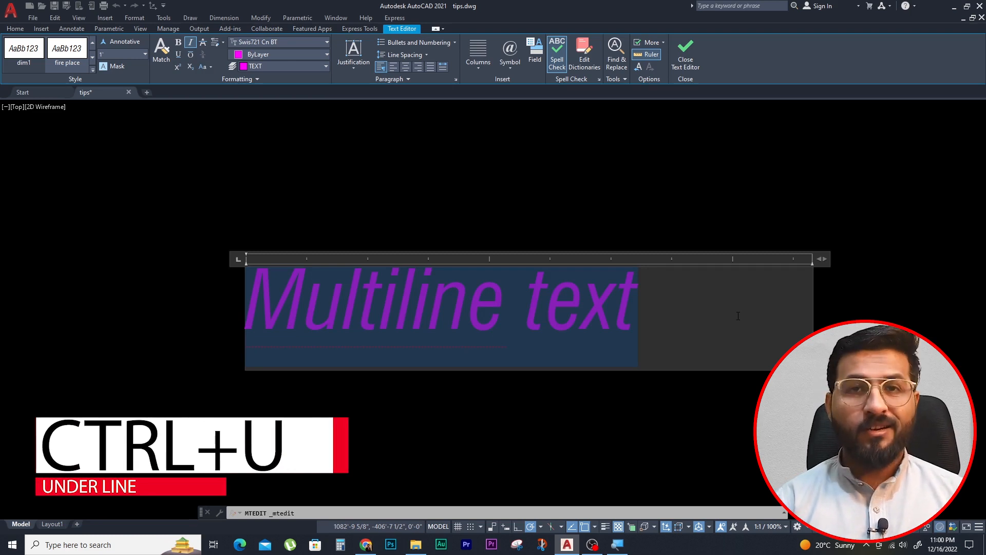
{"action": "key", "text": "ctrl+u"}
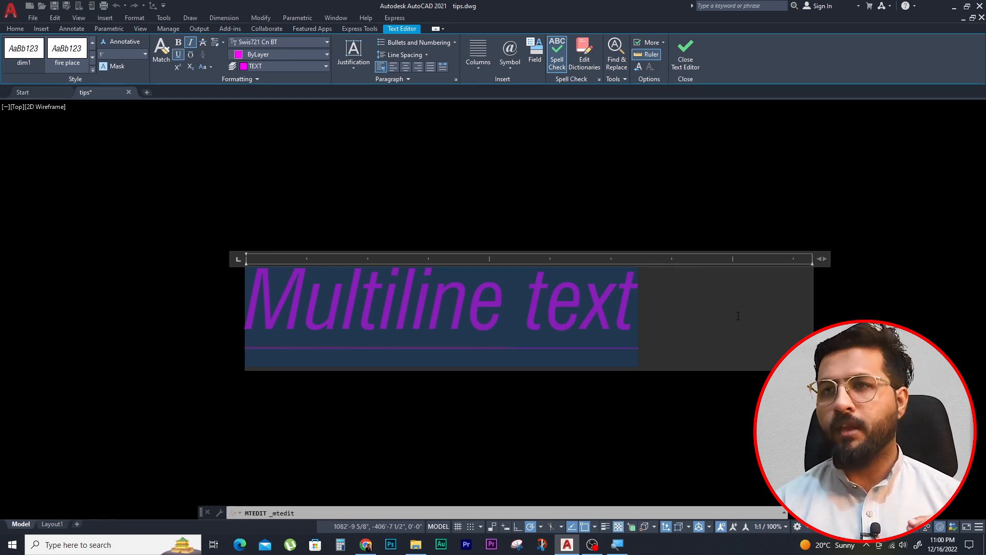
{"action": "left_click", "coordinate": [688, 50]}
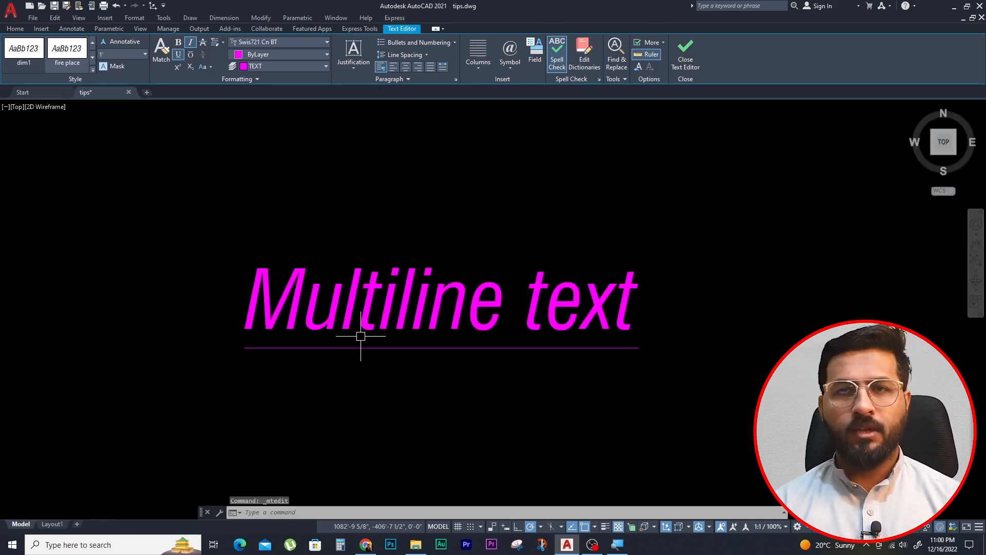
Copy the "single line text" object to an empty spot below the original.
{"action": "scroll", "coordinate": [552, 339], "scroll_direction": "down", "scroll_amount": 4}
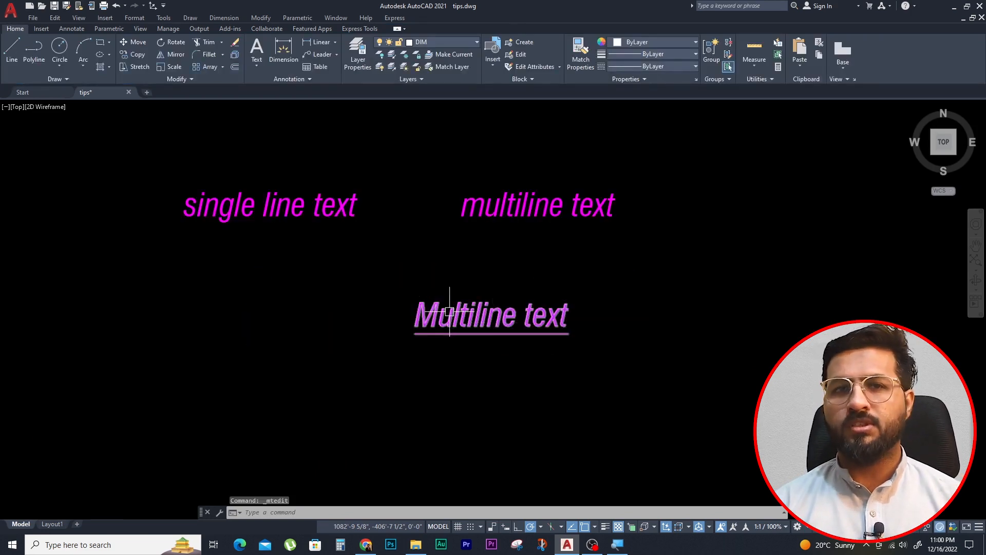
{"action": "scroll", "coordinate": [291, 253], "scroll_direction": "down", "scroll_amount": 4}
{"action": "type", "text": "c"}
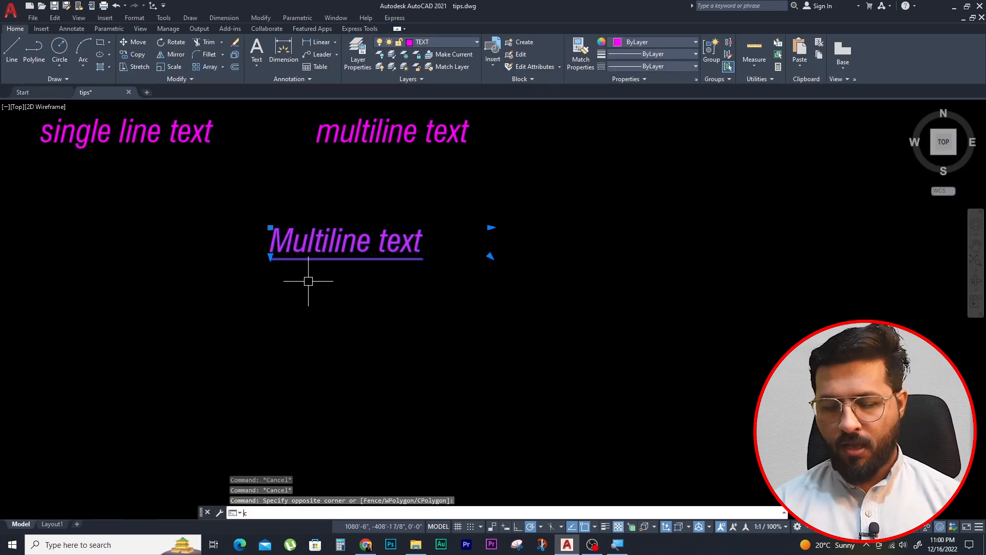
{"action": "key", "text": "BackSpace"}
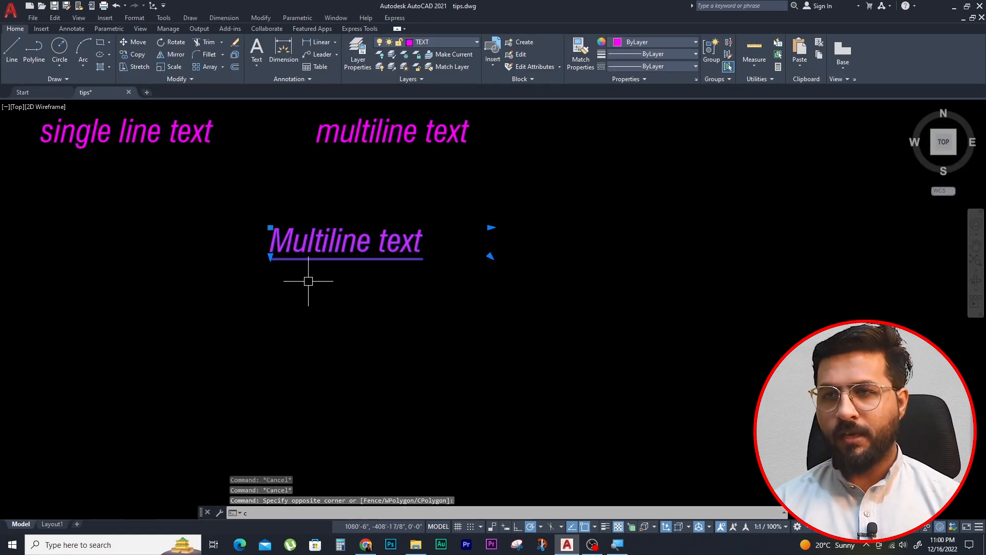
{"action": "type", "text": "c"}
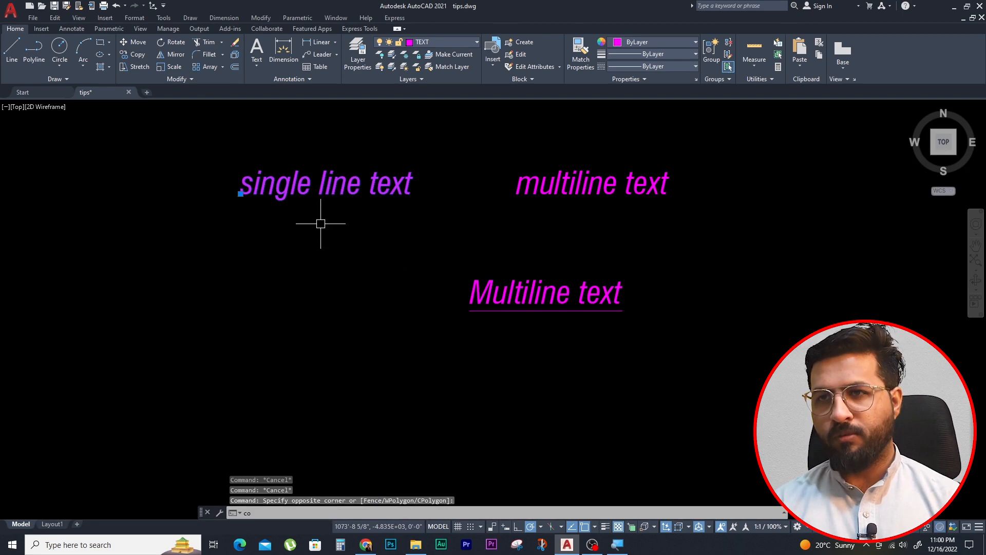
{"action": "left_click", "coordinate": [352, 204]}
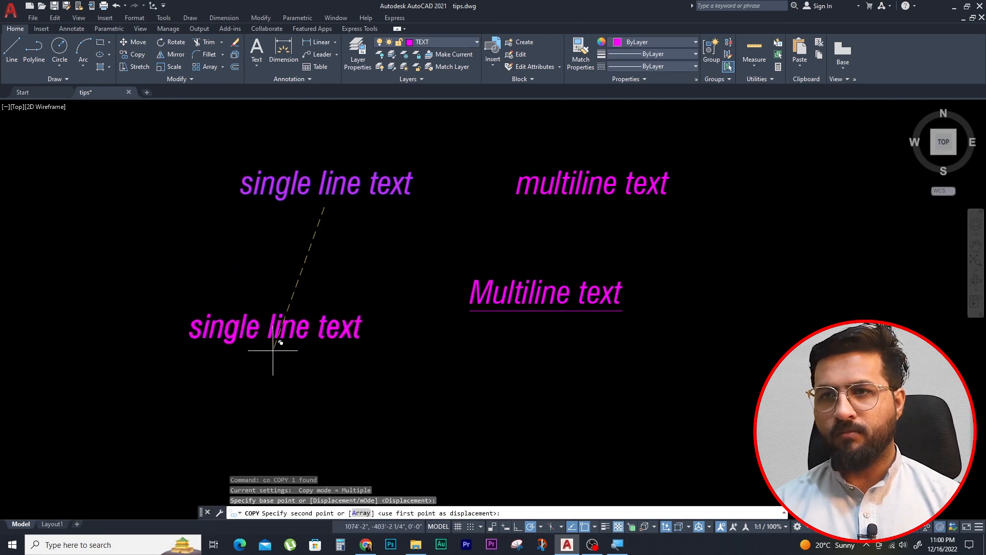
{"action": "left_click", "coordinate": [275, 346]}
Replace the content of the copied single-line text with the fraction characters "¼ ½ ¾".
{"action": "scroll", "coordinate": [289, 247], "scroll_direction": "up", "scroll_amount": 4}
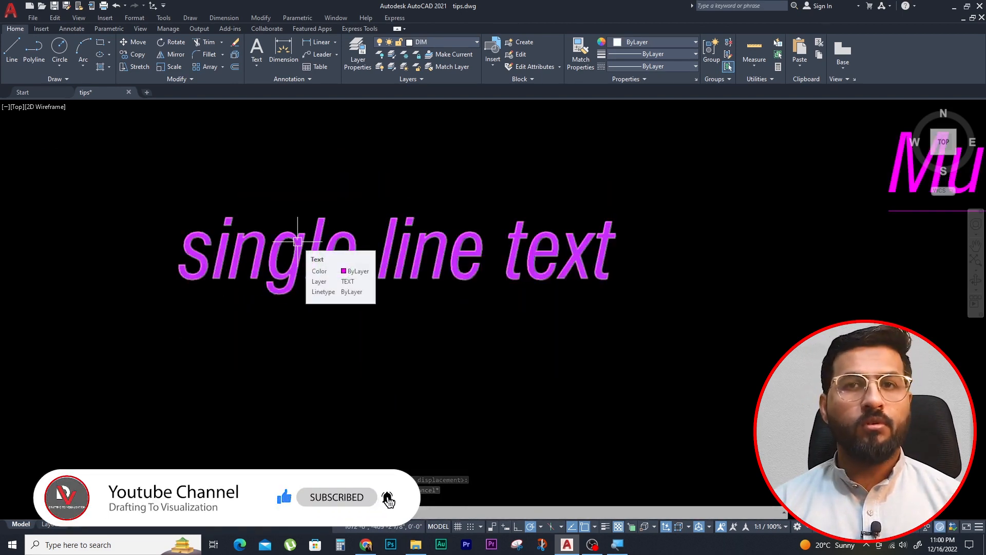
{"action": "left_click", "coordinate": [298, 242]}
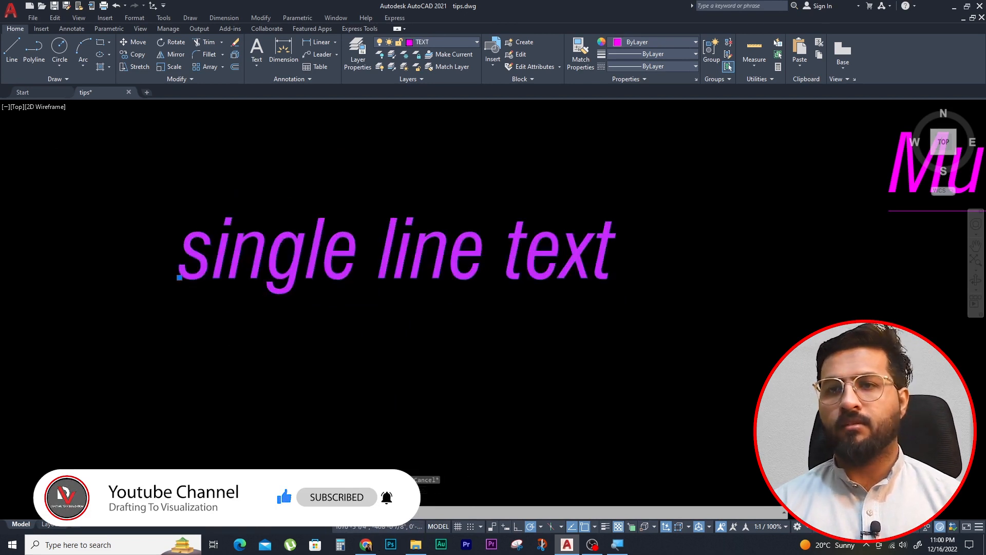
{"action": "double_click", "coordinate": [293, 267]}
{"action": "key", "text": "Delete"}
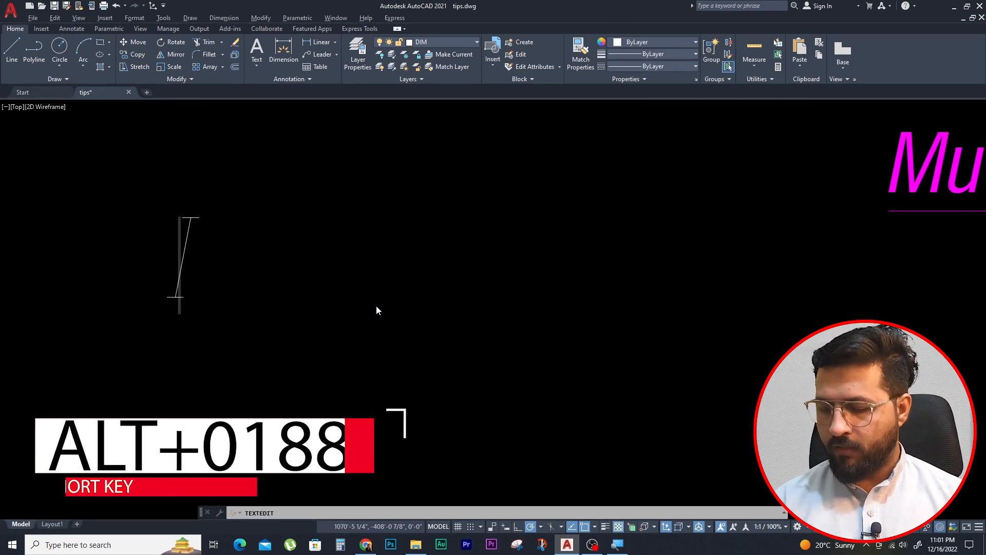
{"action": "type", "text": "¼"}
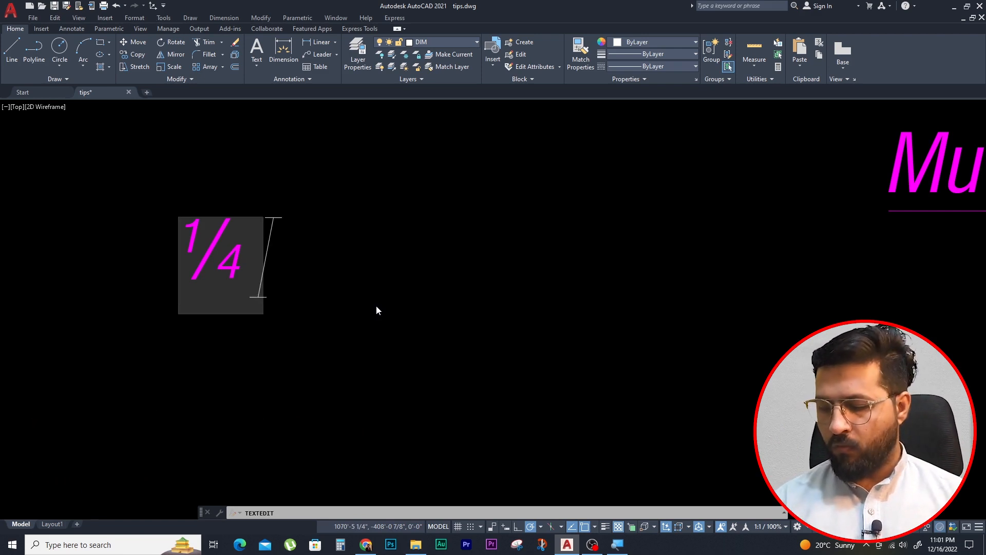
{"action": "type", "text": " ½"}
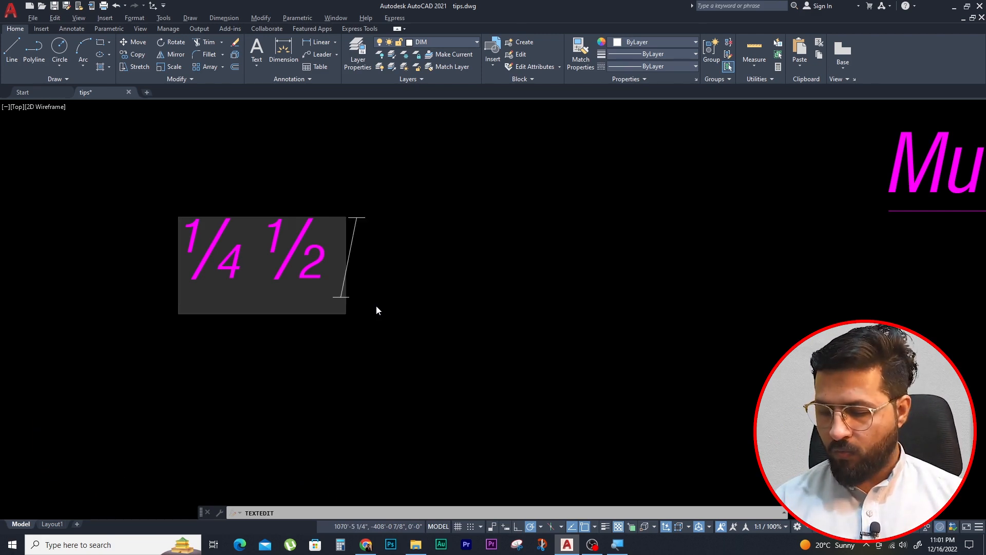
{"action": "type", "text": " ¾"}
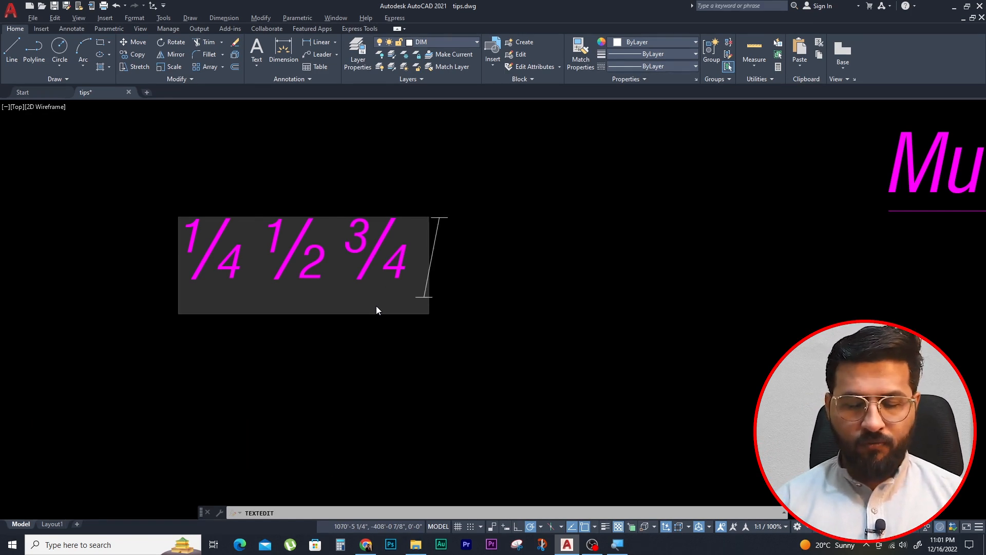
Append a plus/minus symbol after the fractions using the code %%p and finish the text edit.
{"action": "type", "text": "%%"}
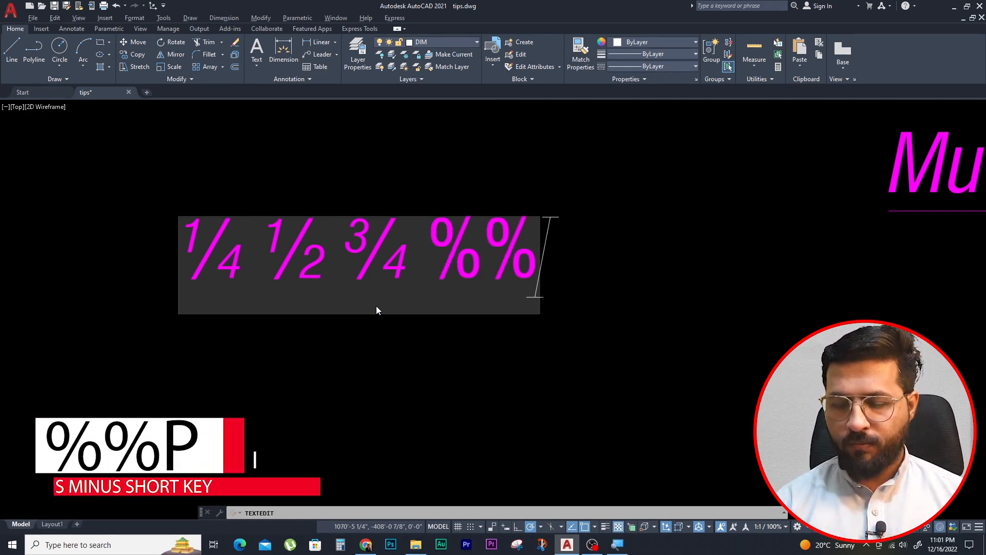
{"action": "type", "text": "p"}
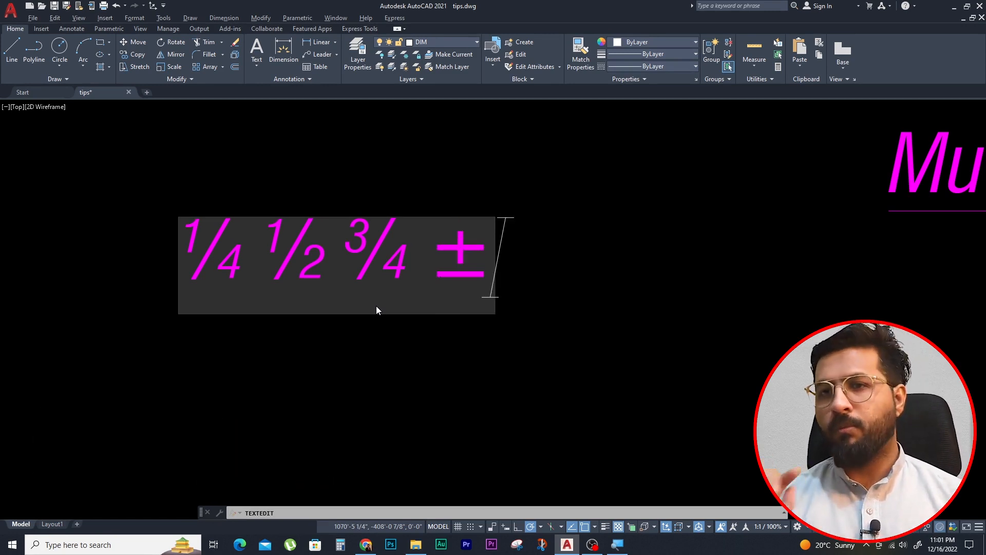
{"action": "key", "text": "Return"}
{"action": "key", "text": "Escape"}
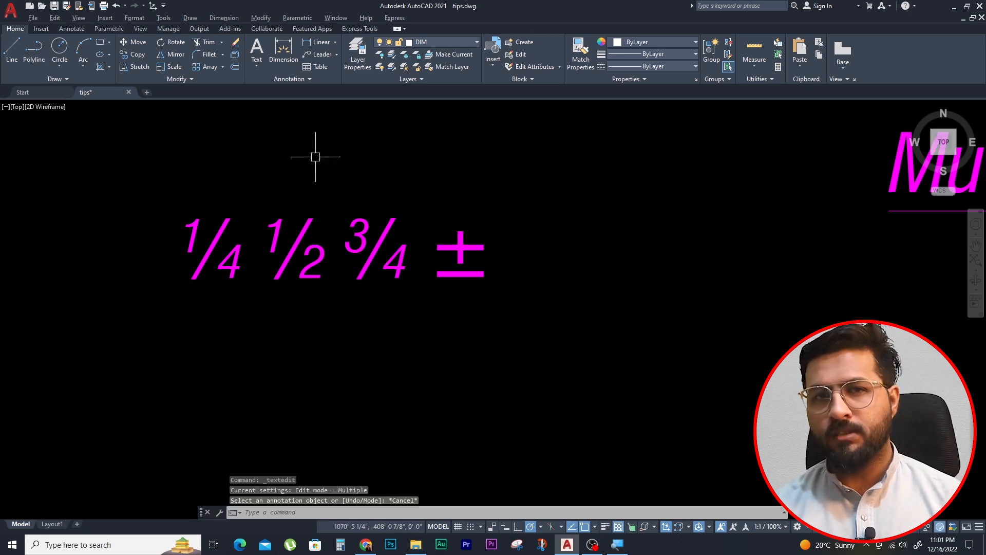
{"action": "scroll", "coordinate": [247, 220], "scroll_direction": "down", "scroll_amount": 4}
{"action": "scroll", "coordinate": [316, 225], "scroll_direction": "up", "scroll_amount": 2}
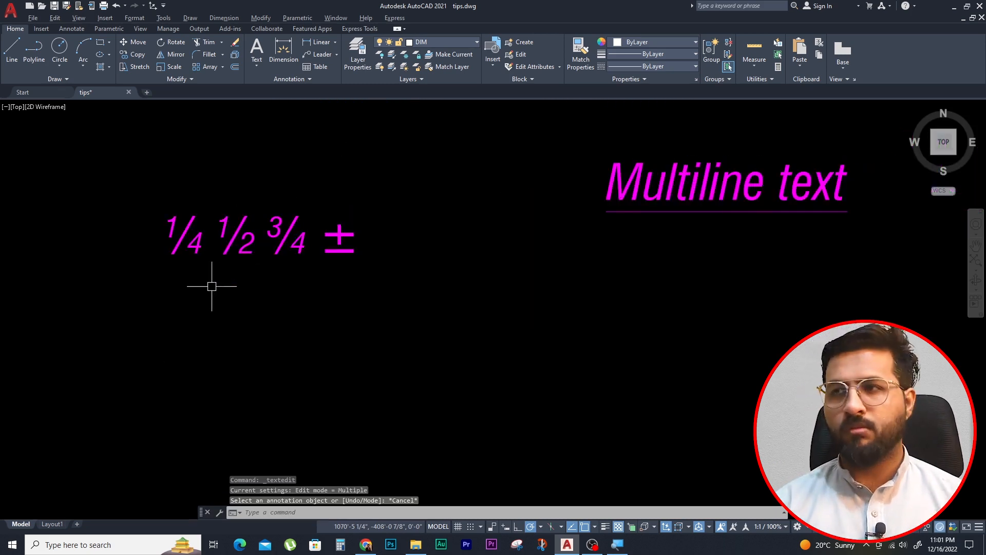
{"action": "scroll", "coordinate": [154, 375], "scroll_direction": "down", "scroll_amount": 2}
{"action": "key", "text": "Escape"}
{"action": "key", "text": "Escape"}
{"action": "key", "text": "Escape"}
{"action": "left_click_drag", "start_coordinate": [193, 269], "coordinate": [156, 333]}
{"action": "type", "text": "c"}
{"action": "key", "text": "Escape"}
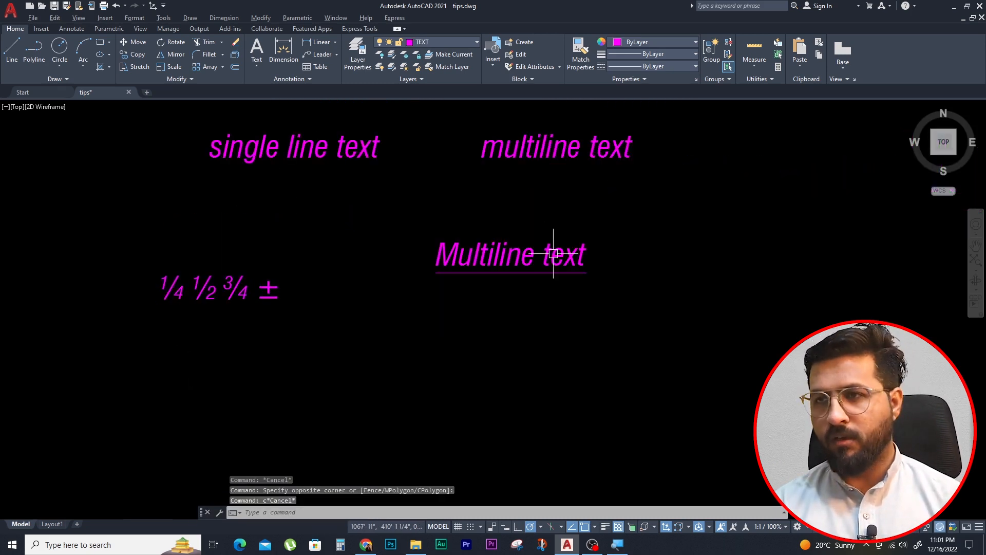
{"action": "left_click_drag", "start_coordinate": [555, 253], "coordinate": [483, 288]}
{"action": "key", "text": "Escape"}
Open the underlined "Multiline text" for editing and bring up the Character Map through the Other symbol option.
{"action": "left_click", "coordinate": [491, 258]}
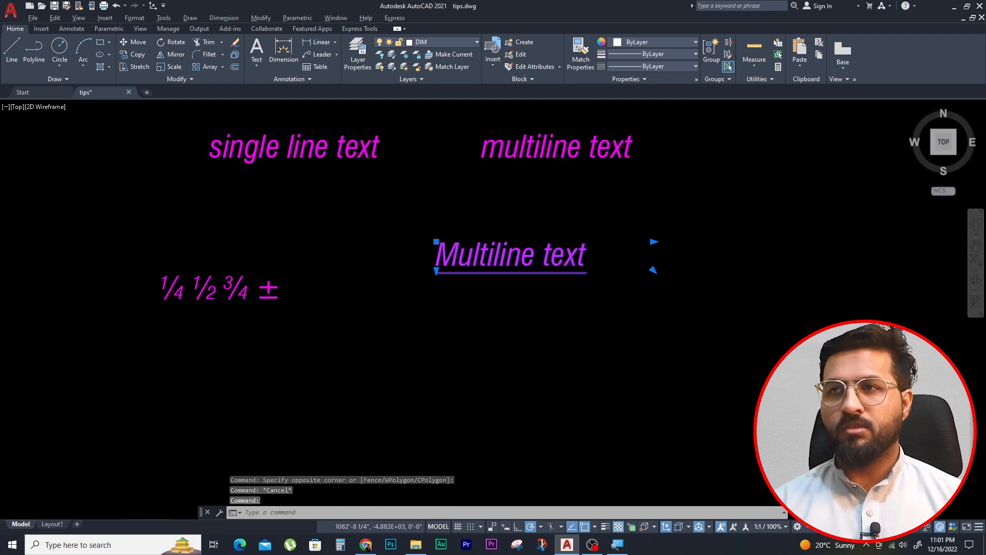
{"action": "double_click", "coordinate": [491, 258]}
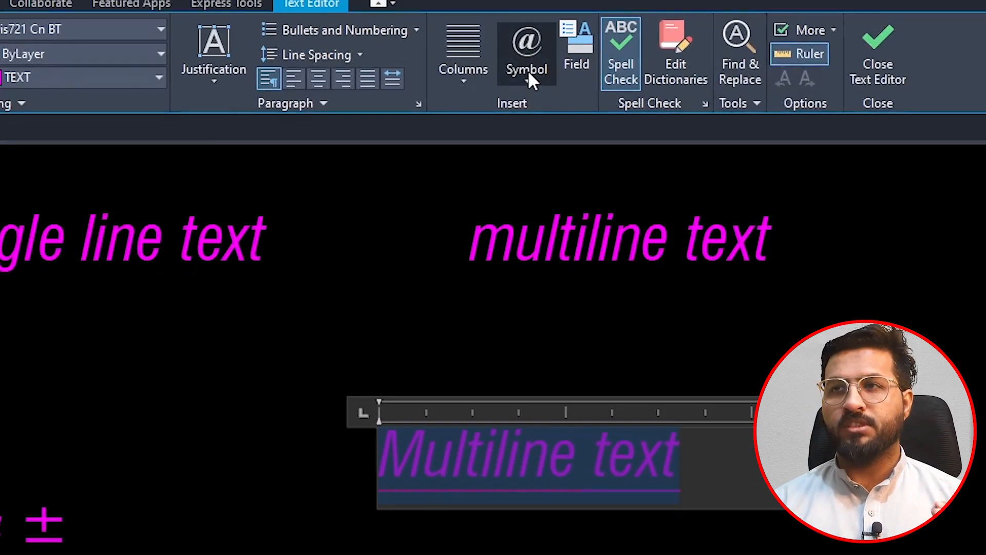
{"action": "left_click", "coordinate": [511, 63]}
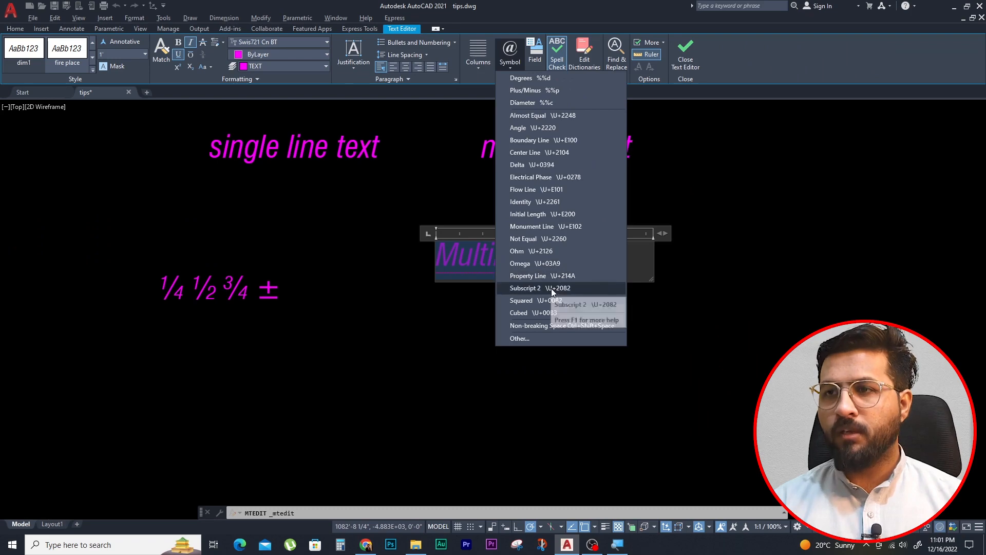
{"action": "left_click", "coordinate": [519, 339]}
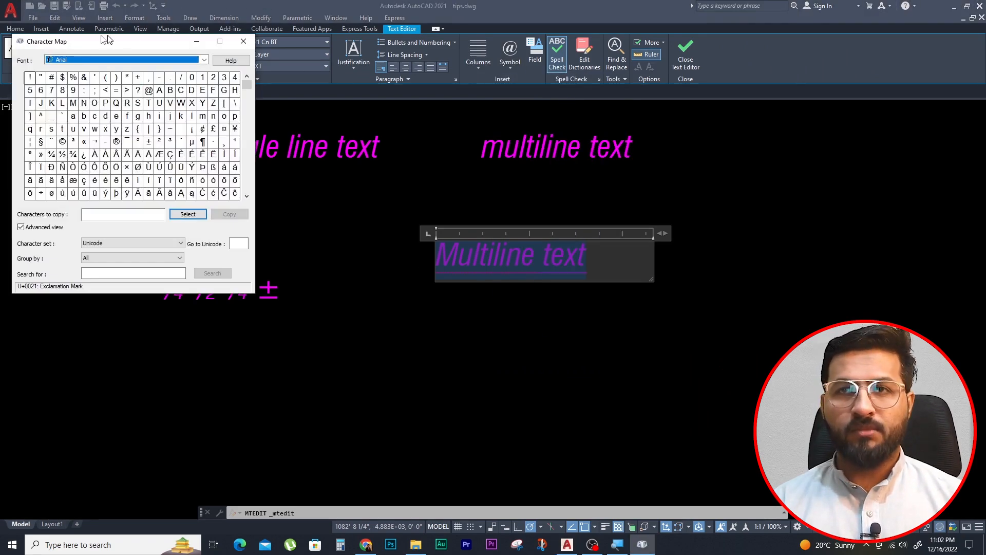
Look up the keystroke codes of the ¼, ¾ and ½ characters in the Character Map and close it.
{"action": "left_click", "coordinate": [54, 155]}
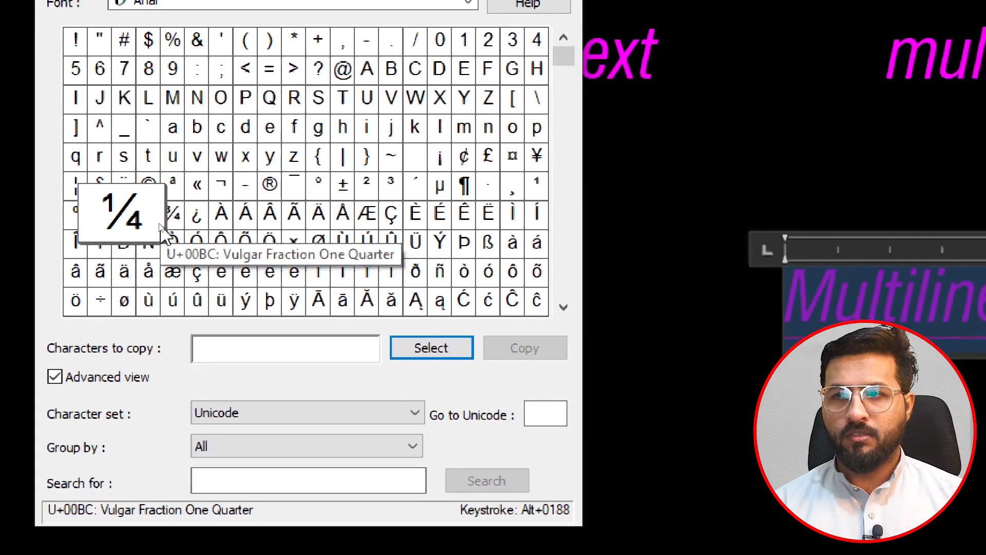
{"action": "left_click", "coordinate": [165, 219]}
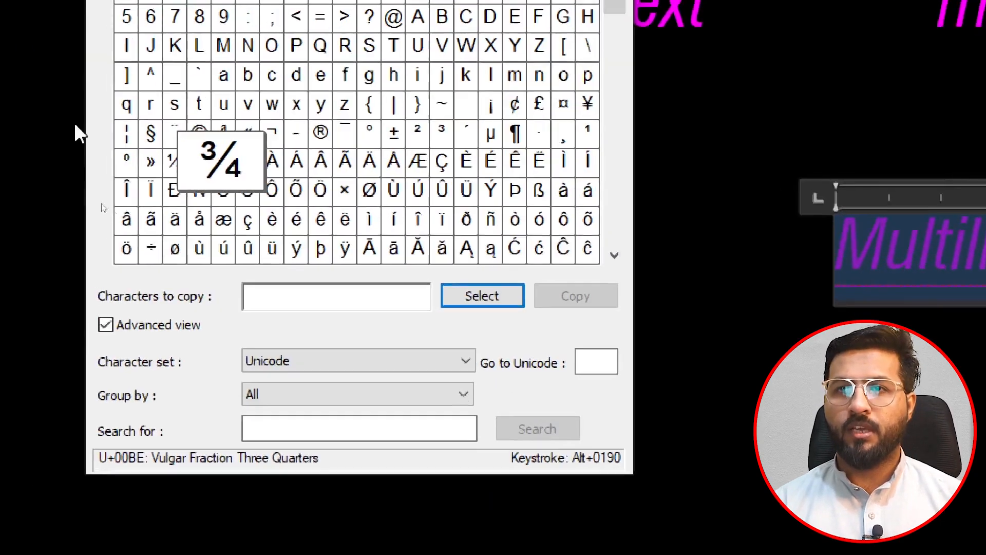
{"action": "left_click", "coordinate": [149, 142]}
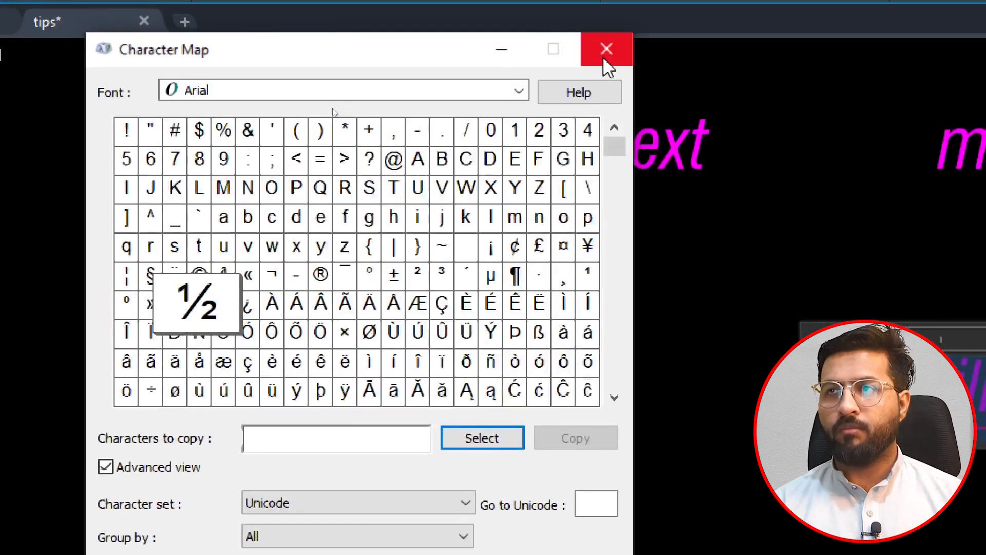
{"action": "left_click", "coordinate": [606, 47]}
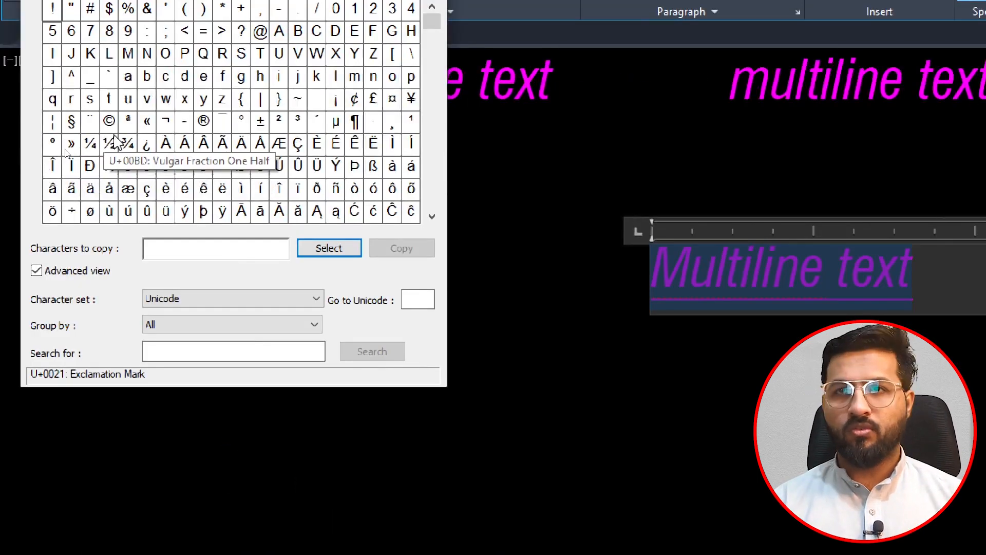
Copy the ¼ character from the Character Map, paste it over the "Multiline text" content and finish the edit.
{"action": "left_click", "coordinate": [92, 143]}
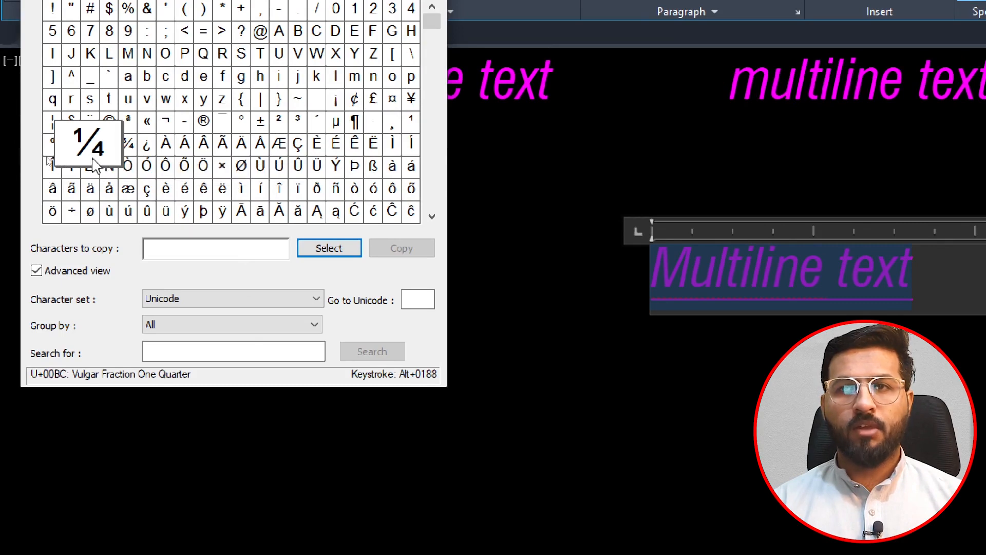
{"action": "left_click", "coordinate": [329, 248]}
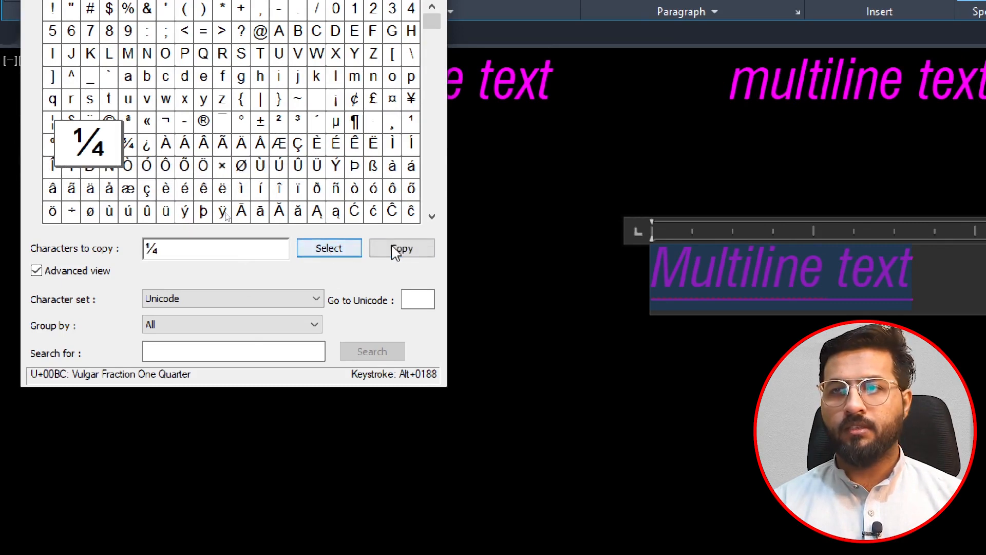
{"action": "left_click", "coordinate": [401, 249]}
{"action": "left_click", "coordinate": [785, 274]}
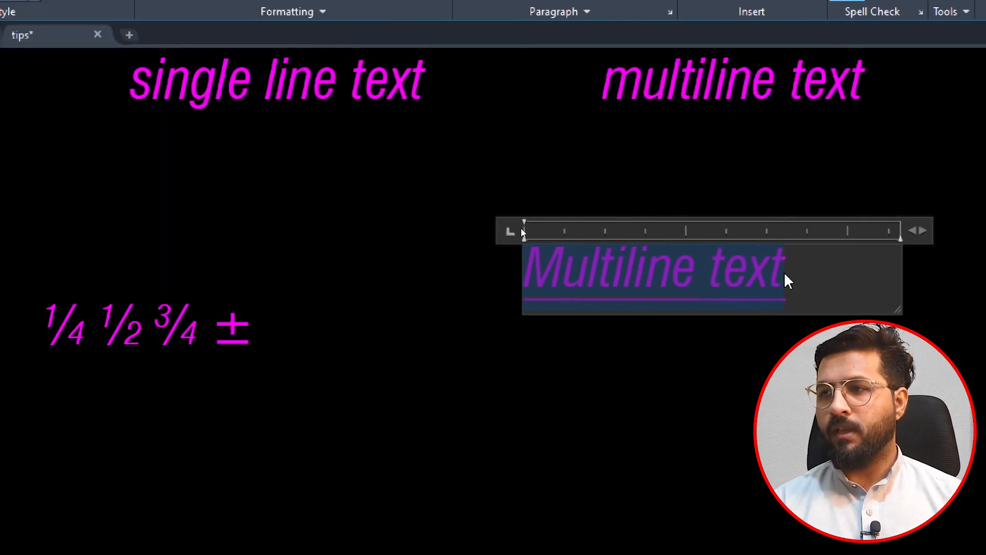
{"action": "key", "text": "ctrl+v"}
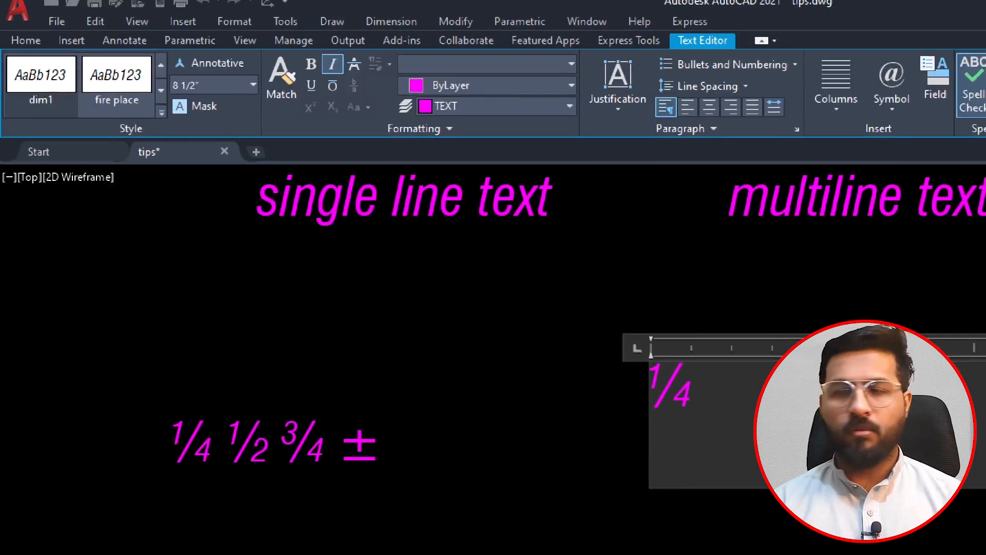
{"action": "left_click", "coordinate": [645, 279]}
Start TEXTALIGN on the scattered numbers 12 to 20 beside the floor plan, using the 12 as the alignment reference.
{"action": "scroll", "coordinate": [346, 360], "scroll_direction": "down", "scroll_amount": 10}
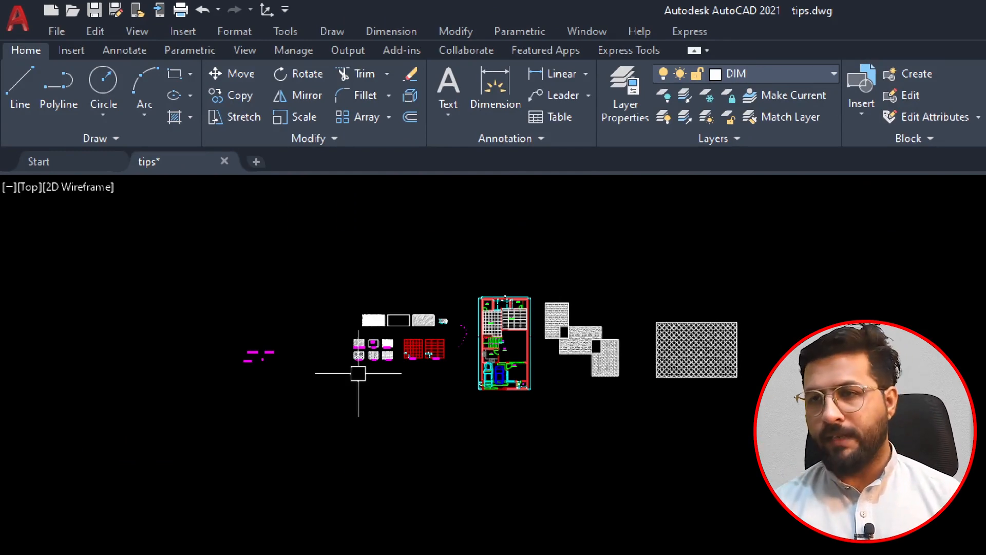
{"action": "scroll", "coordinate": [482, 273], "scroll_direction": "up", "scroll_amount": 8}
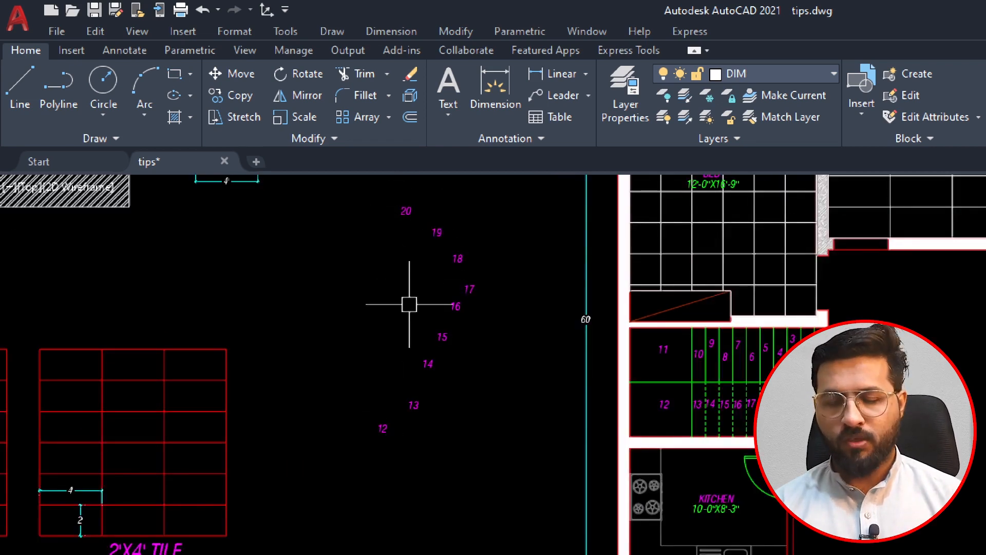
{"action": "scroll", "coordinate": [301, 285], "scroll_direction": "up", "scroll_amount": 2}
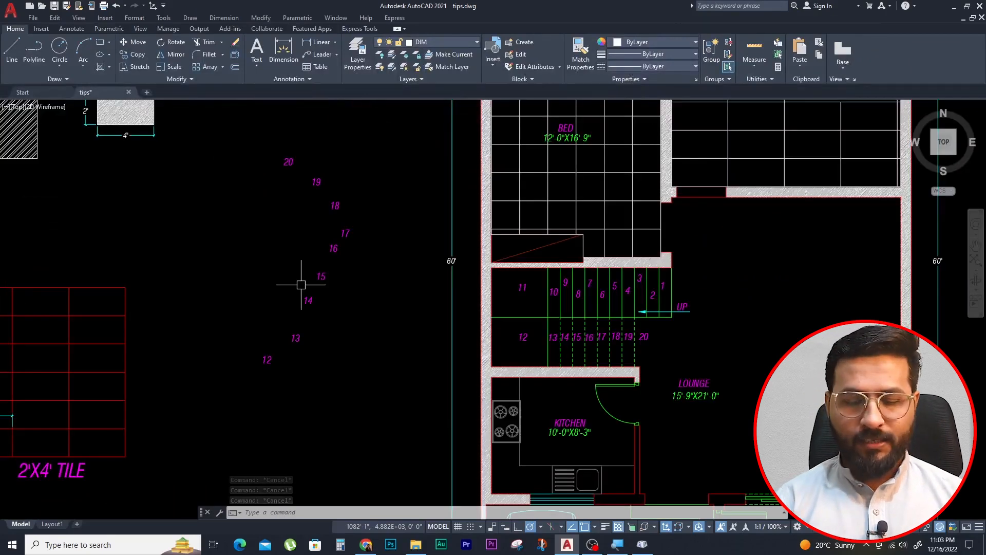
{"action": "type", "text": "text"}
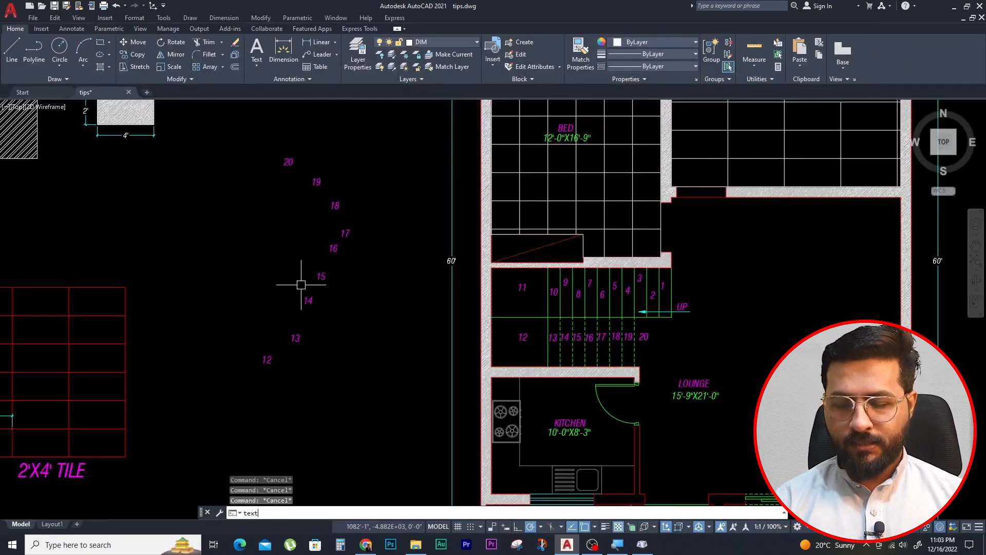
{"action": "type", "text": "al"}
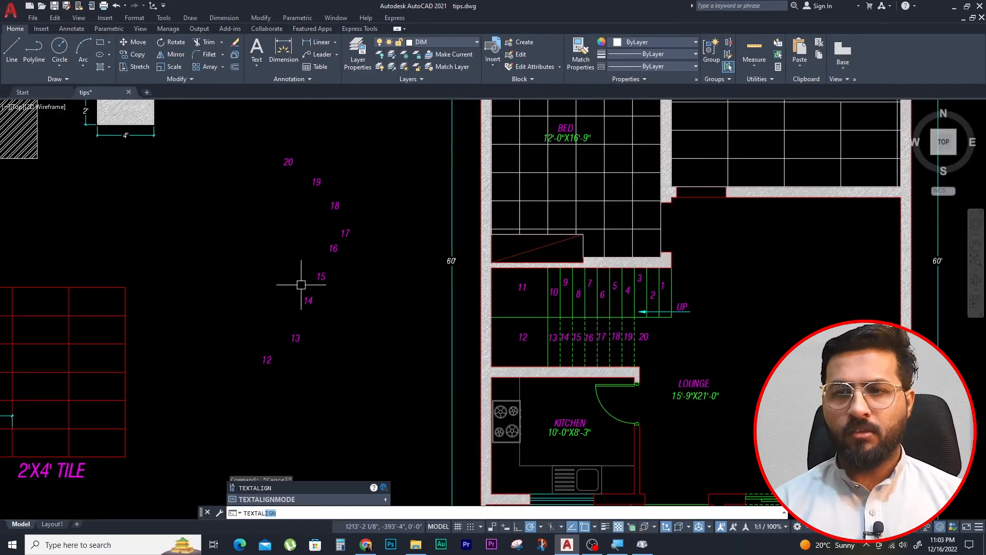
{"action": "key", "text": "Return"}
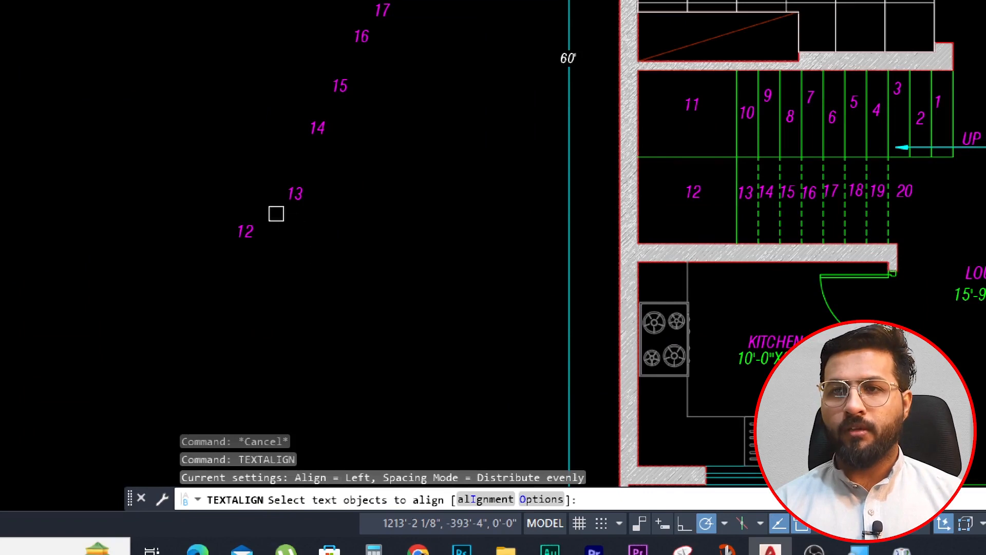
{"action": "scroll", "coordinate": [310, 360], "scroll_direction": "down", "scroll_amount": 4}
{"action": "left_click", "coordinate": [388, 59]}
{"action": "left_click", "coordinate": [243, 373]}
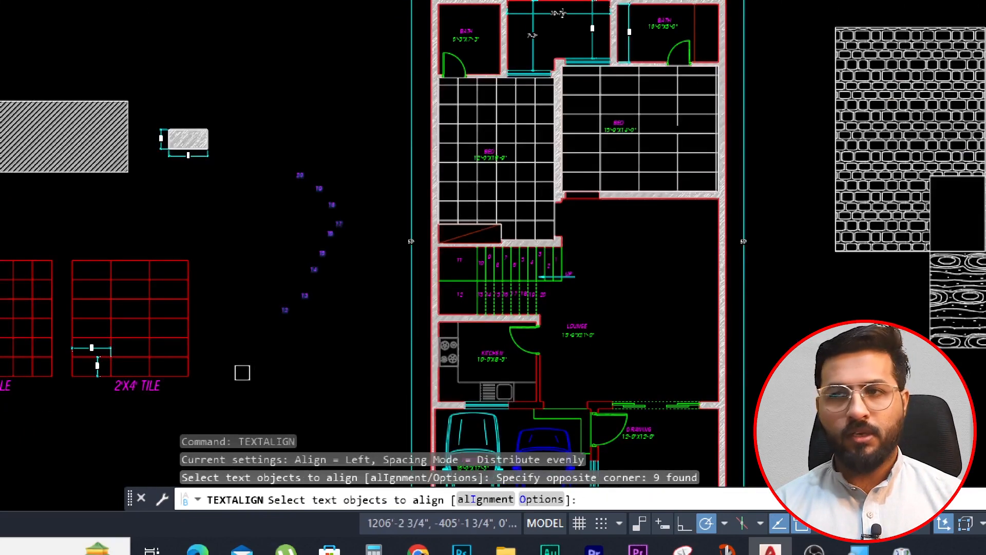
{"action": "scroll", "coordinate": [274, 314], "scroll_direction": "up", "scroll_amount": 3}
{"action": "scroll", "coordinate": [281, 340], "scroll_direction": "down", "scroll_amount": 2}
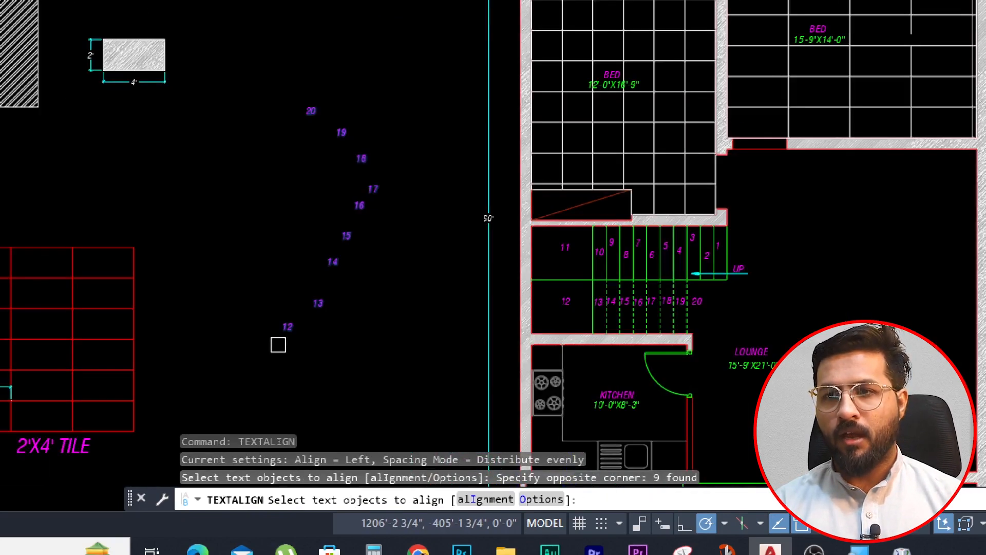
{"action": "key", "text": "Return"}
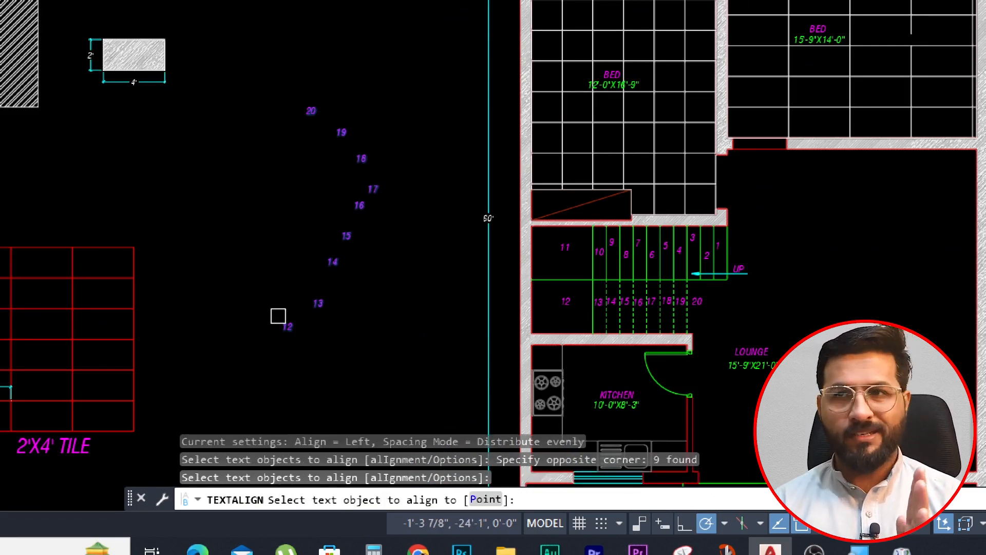
{"action": "scroll", "coordinate": [278, 316], "scroll_direction": "up", "scroll_amount": 2}
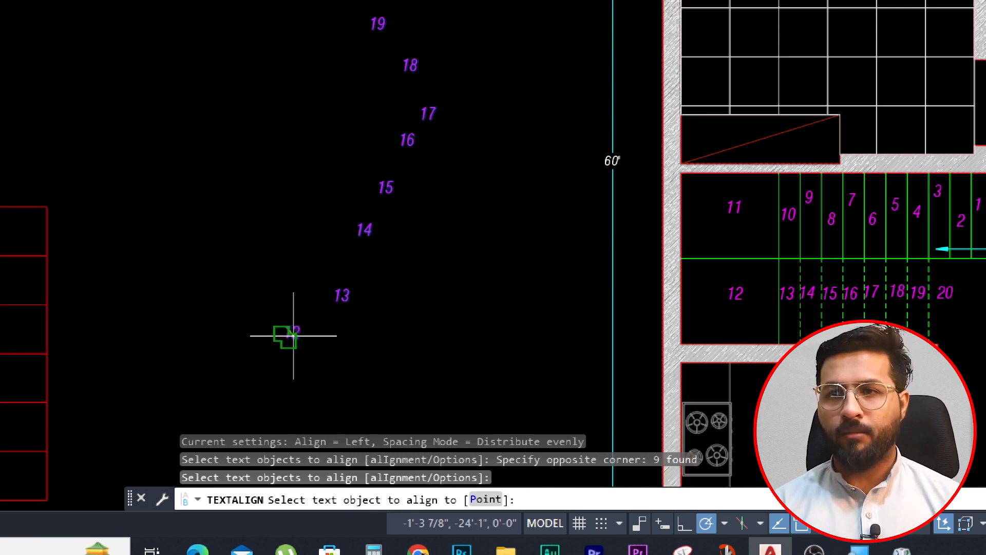
{"action": "left_click", "coordinate": [294, 335]}
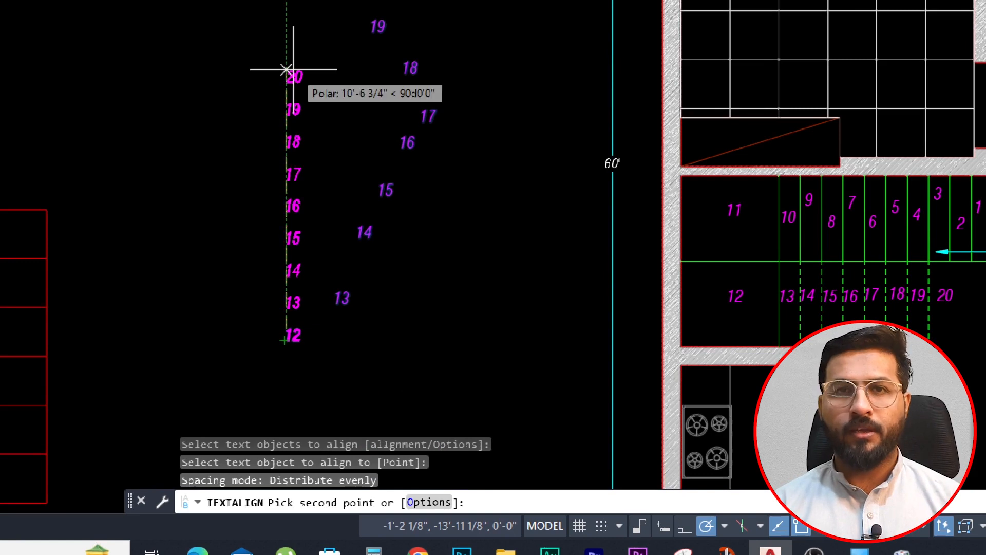
Switch the alignment's spacing mode to Current Horizontal and preview the numbers along a horizontal line from the 12.
{"action": "left_click", "coordinate": [419, 490]}
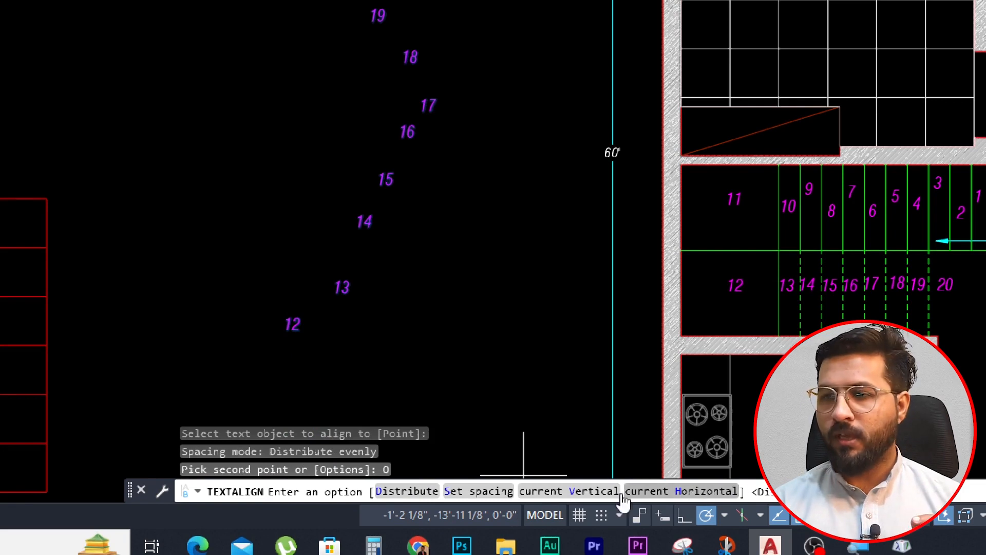
{"action": "left_click", "coordinate": [680, 494]}
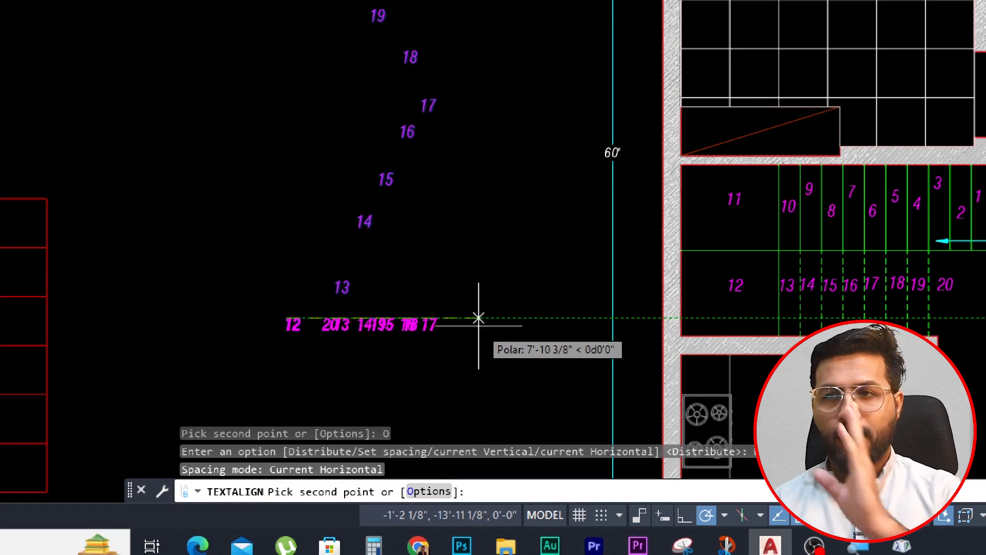
{"action": "scroll", "coordinate": [478, 318], "scroll_direction": "down", "scroll_amount": 3}
{"action": "scroll", "coordinate": [478, 319], "scroll_direction": "up", "scroll_amount": 3}
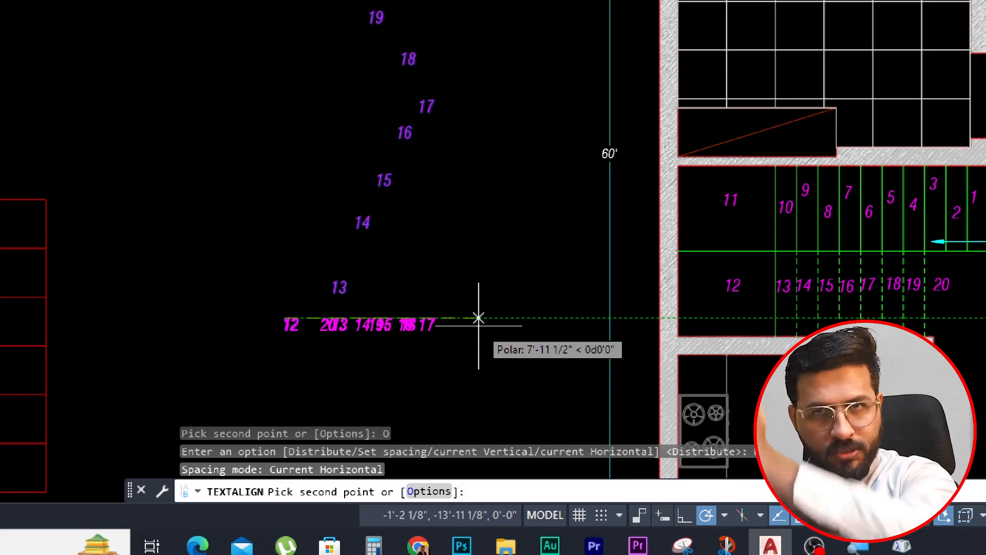
Change the spacing mode to Current Vertical and preview the numbers stacked straight above the 12.
{"action": "left_click", "coordinate": [429, 492]}
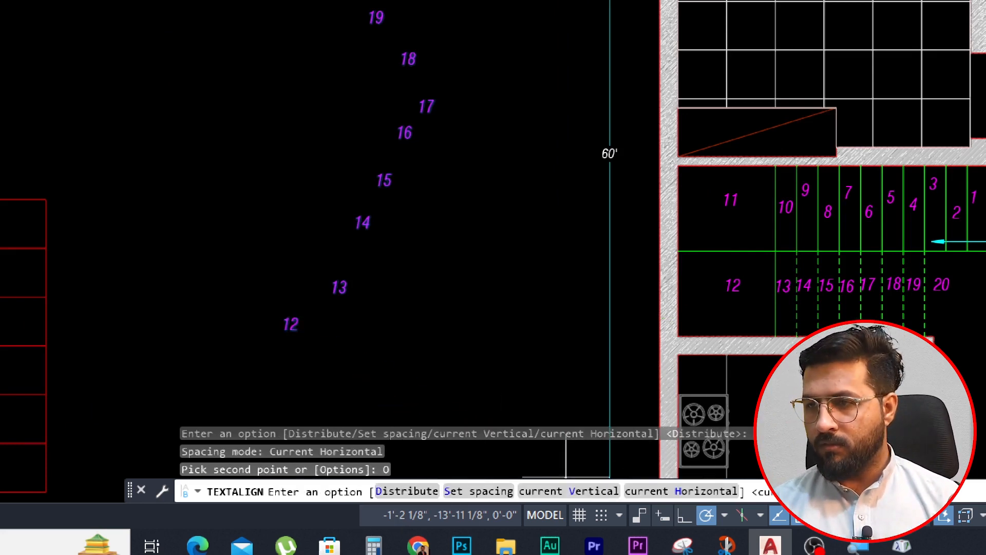
{"action": "left_click", "coordinate": [550, 490]}
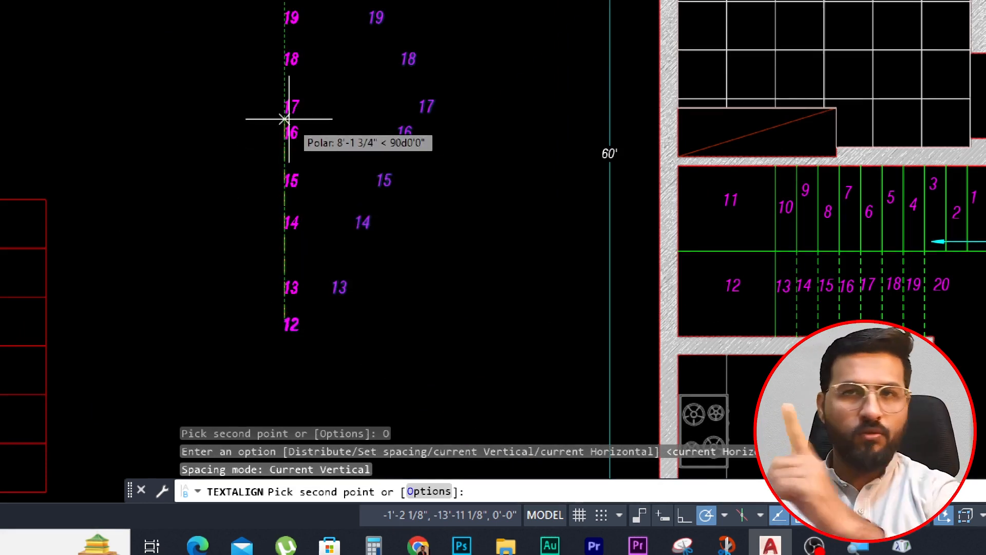
{"action": "scroll", "coordinate": [287, 135], "scroll_direction": "down", "scroll_amount": 2}
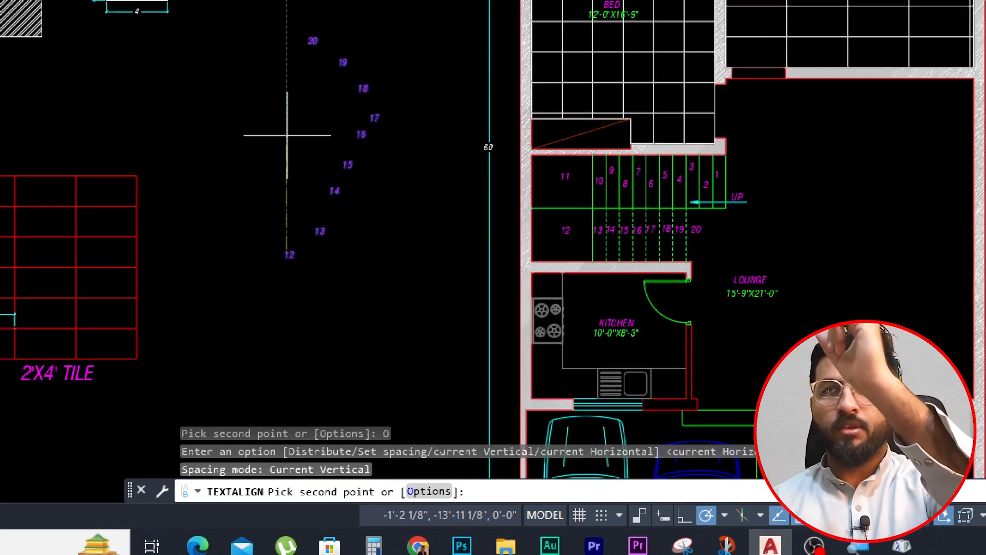
{"action": "scroll", "coordinate": [290, 15], "scroll_direction": "up", "scroll_amount": 2}
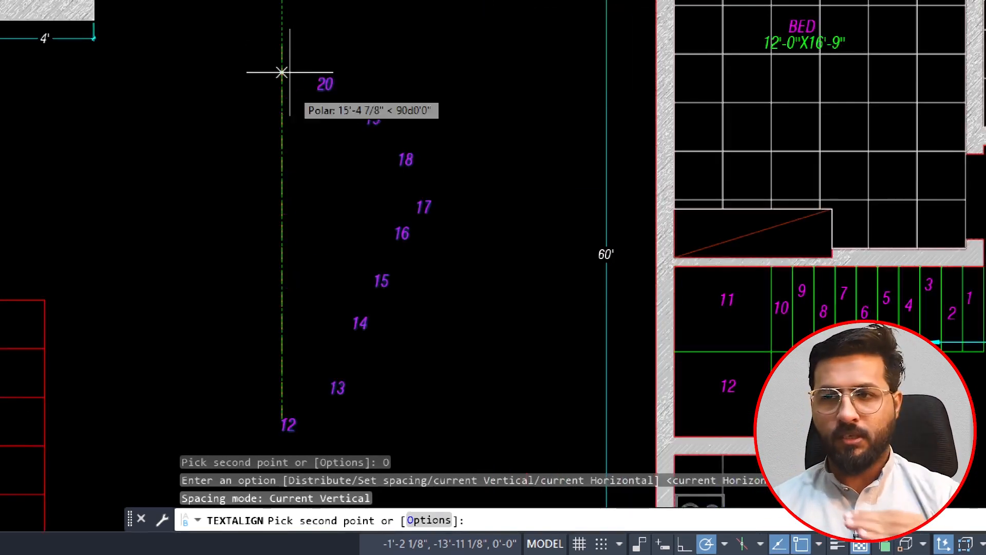
Use the Set spacing mode with a spacing of 12 and preview the numbers in a vertical column.
{"action": "left_click", "coordinate": [430, 521]}
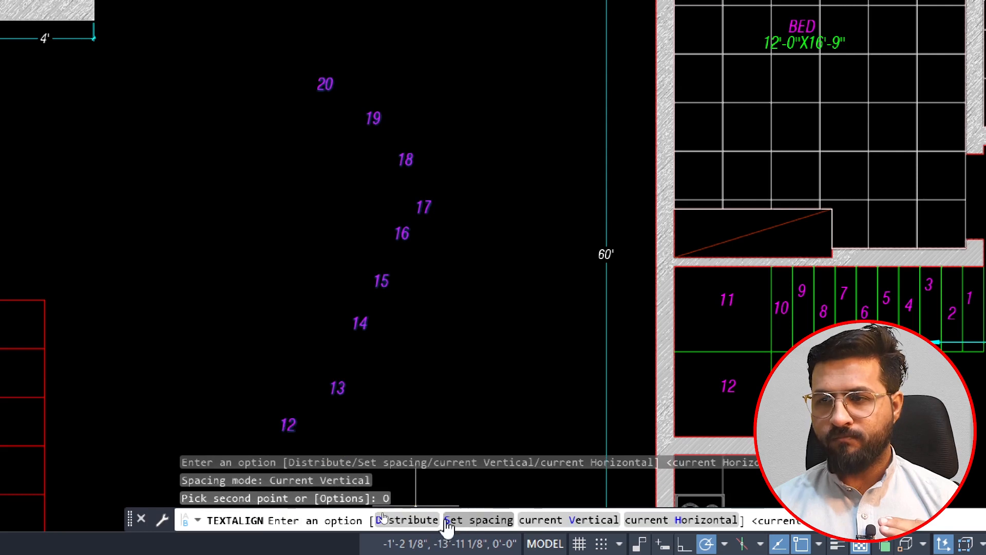
{"action": "left_click", "coordinate": [478, 520]}
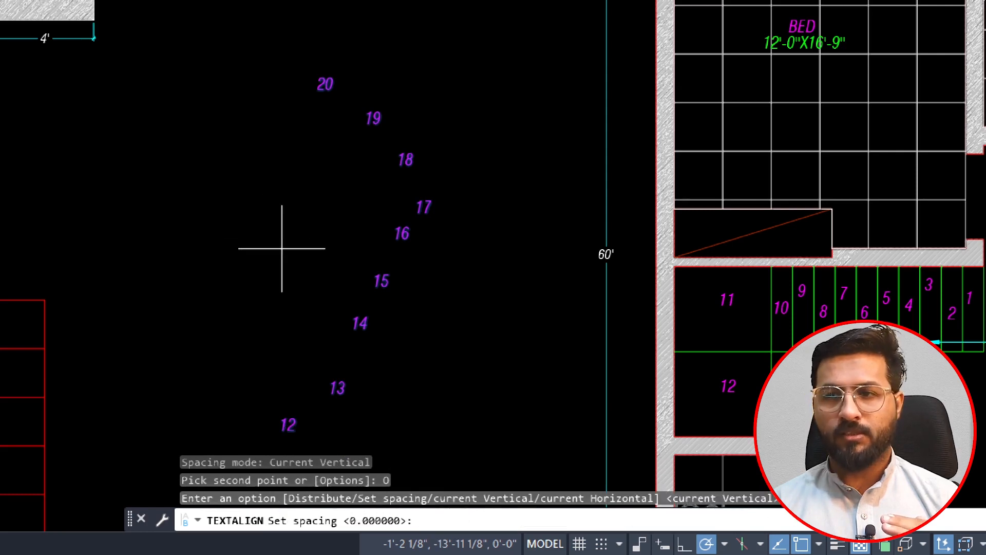
{"action": "scroll", "coordinate": [282, 247], "scroll_direction": "down", "scroll_amount": 2}
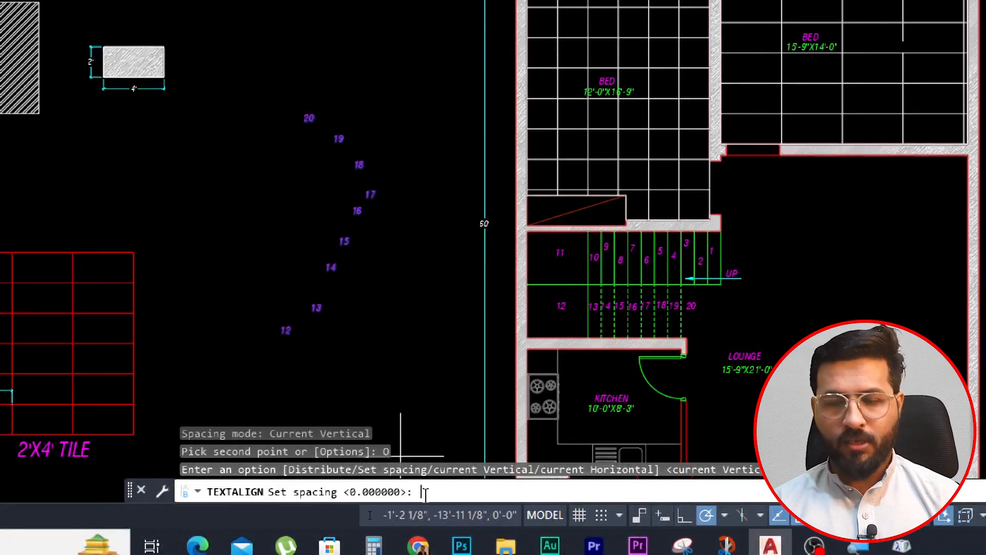
{"action": "type", "text": "12"}
{"action": "key", "text": "Return"}
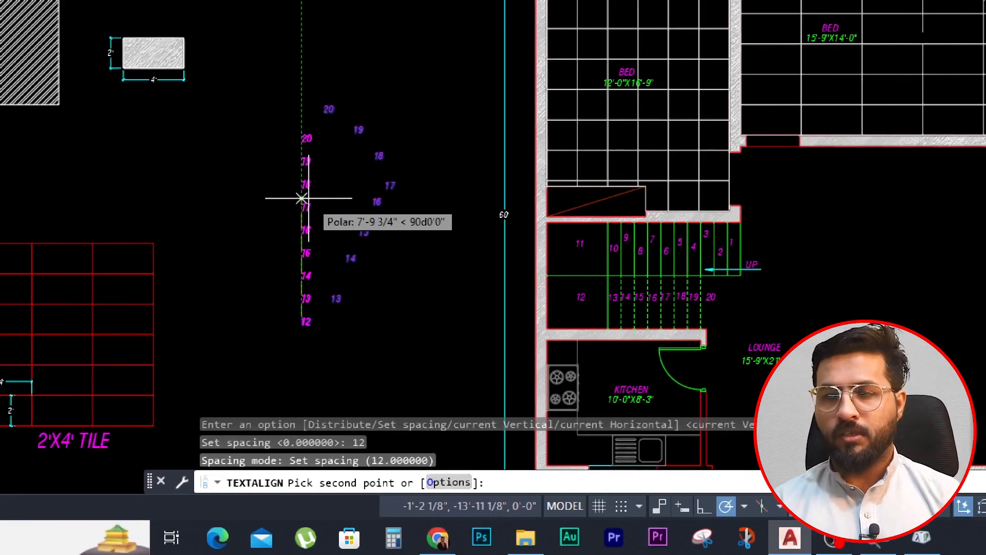
Set the spacing mode to Distribute and align the numbers 12 to 20 in an evenly spaced vertical column above the 12.
{"action": "left_click", "coordinate": [448, 482]}
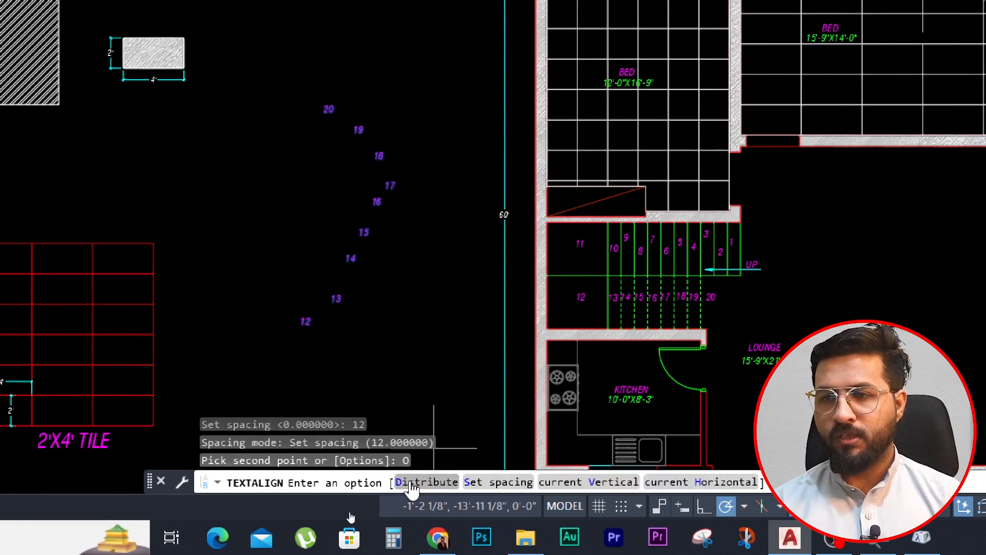
{"action": "left_click", "coordinate": [410, 483]}
{"action": "scroll", "coordinate": [301, 265], "scroll_direction": "up", "scroll_amount": 4}
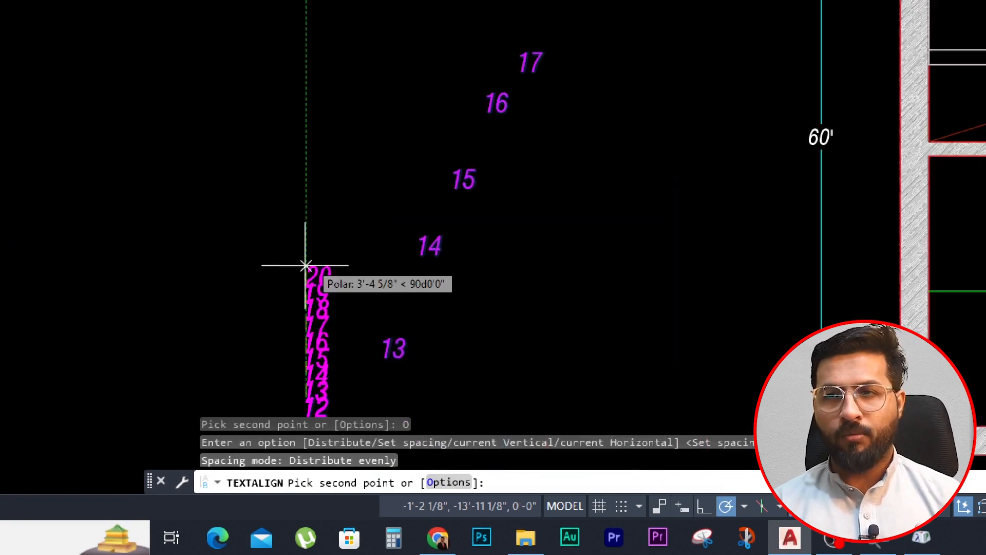
{"action": "scroll", "coordinate": [306, 265], "scroll_direction": "down", "scroll_amount": 4}
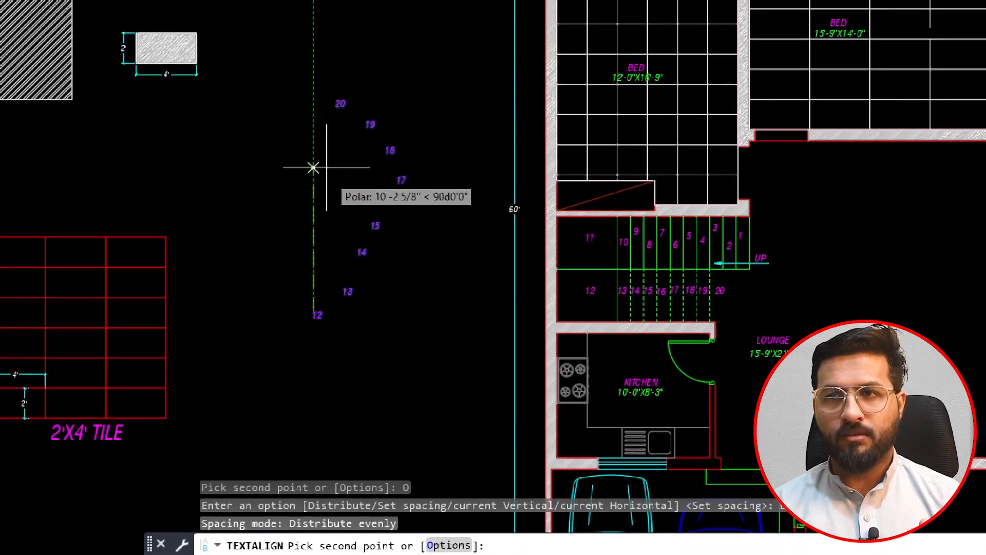
{"action": "left_click", "coordinate": [315, 221]}
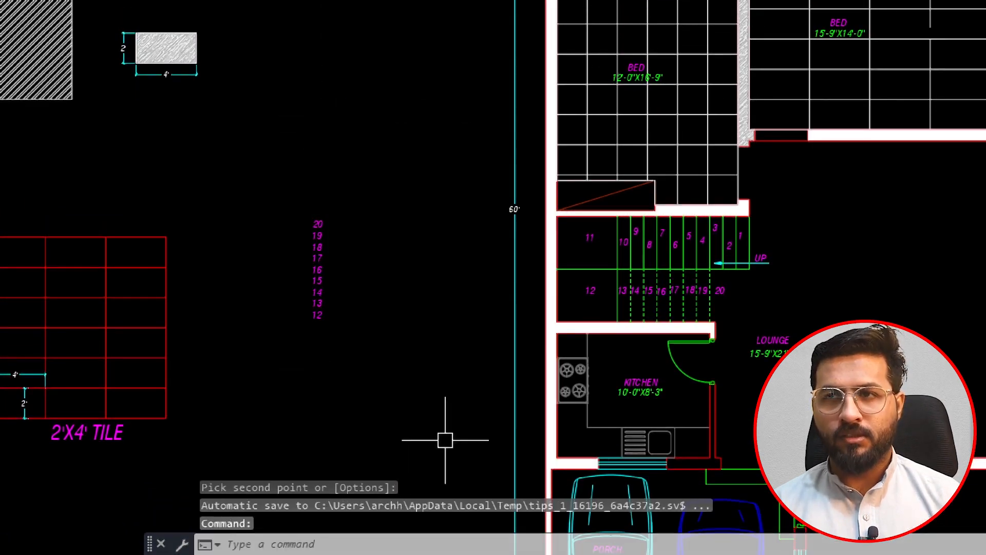
Start TEXTALIGN on the stair tread numbers 1 to 11 in the upper flight of the floor plan.
{"action": "middle_click_drag", "start_coordinate": [401, 289], "coordinate": [53, 282]}
{"action": "scroll", "coordinate": [394, 227], "scroll_direction": "up", "scroll_amount": 3}
{"action": "key", "text": "Escape"}
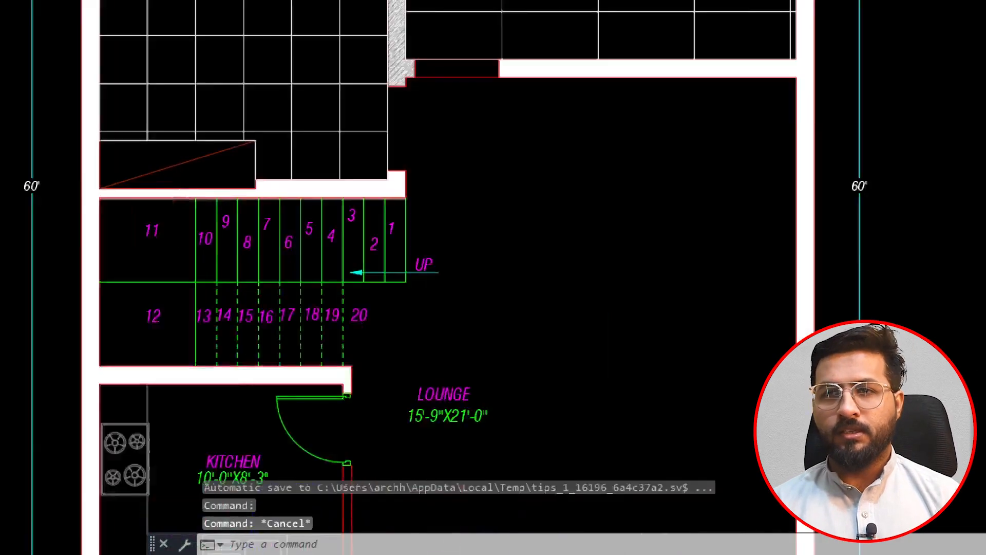
{"action": "scroll", "coordinate": [167, 257], "scroll_direction": "up", "scroll_amount": 2}
{"action": "key", "text": "Escape"}
{"action": "key", "text": "Escape"}
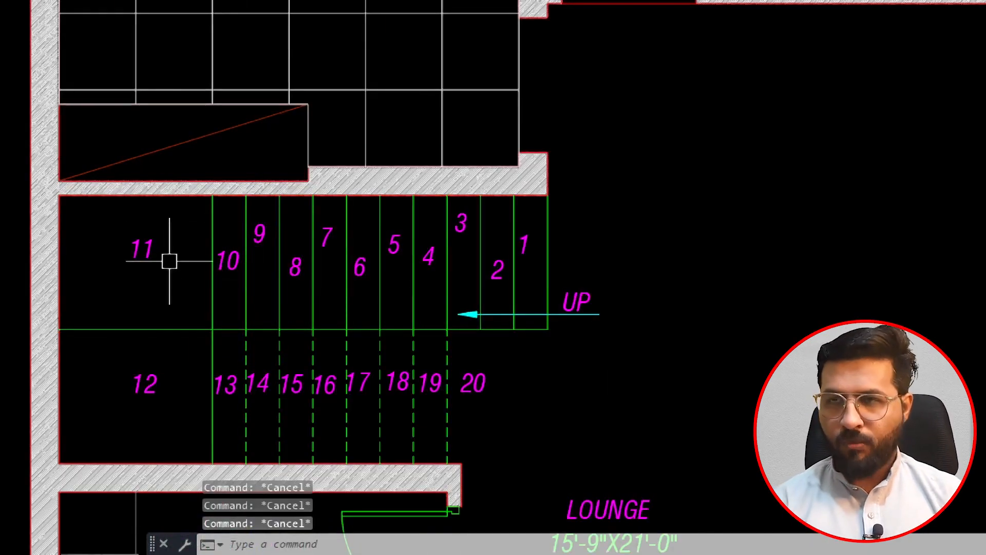
{"action": "type", "text": "TEXTALIGN"}
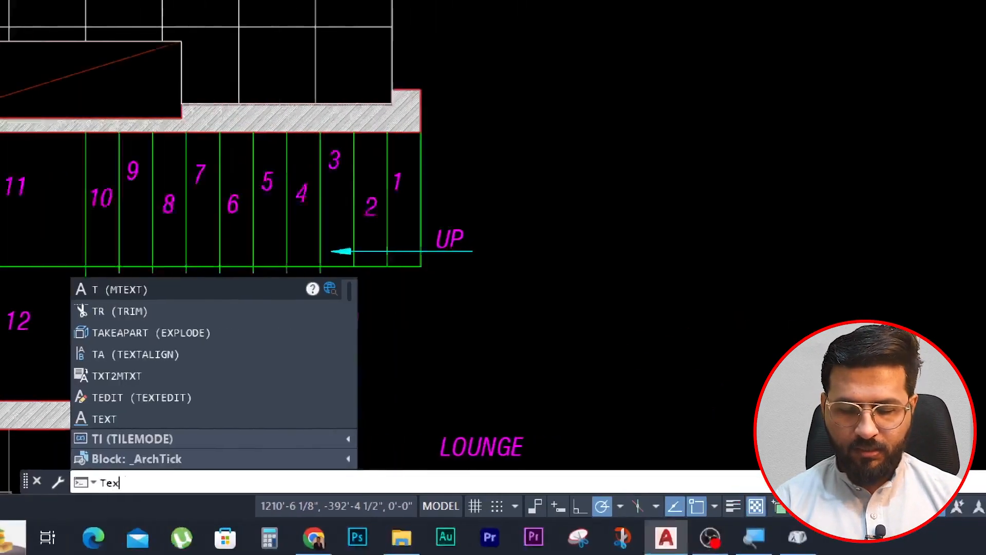
{"action": "key", "text": "Return"}
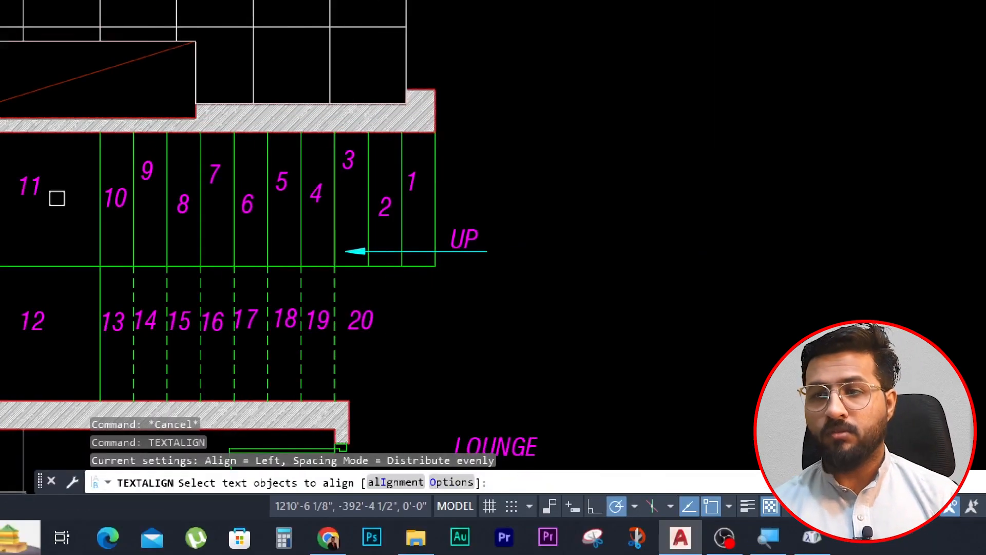
{"action": "left_click", "coordinate": [116, 148]}
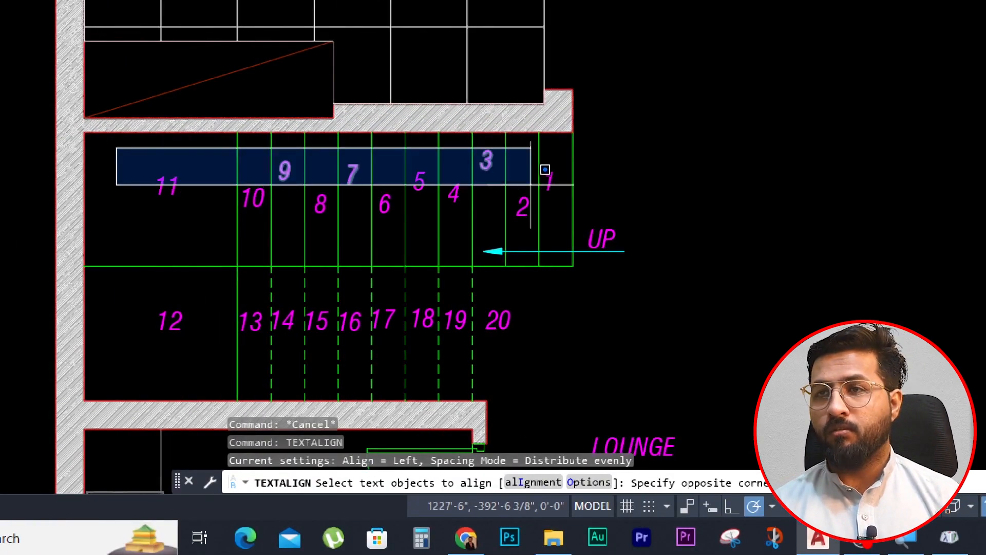
{"action": "left_click", "coordinate": [645, 225]}
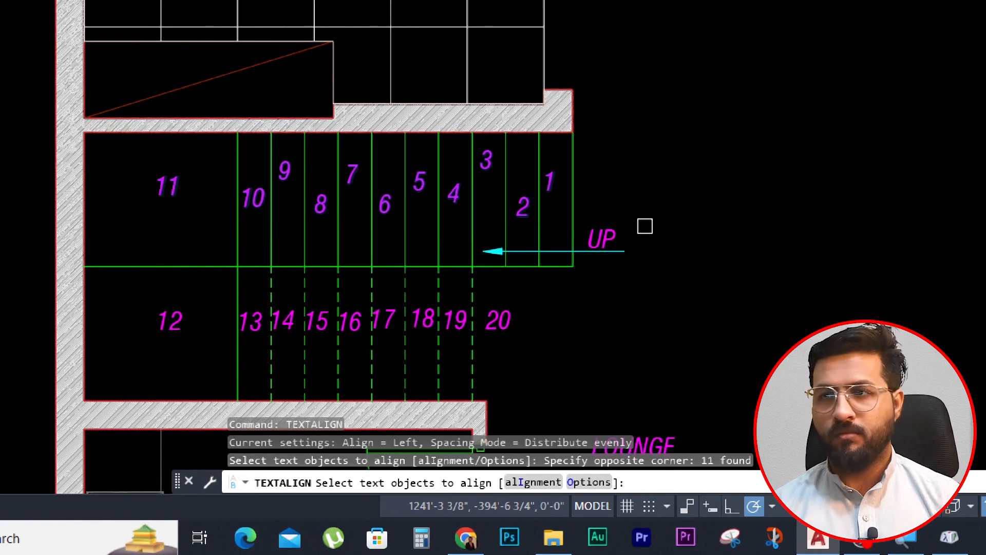
{"action": "key", "text": "Return"}
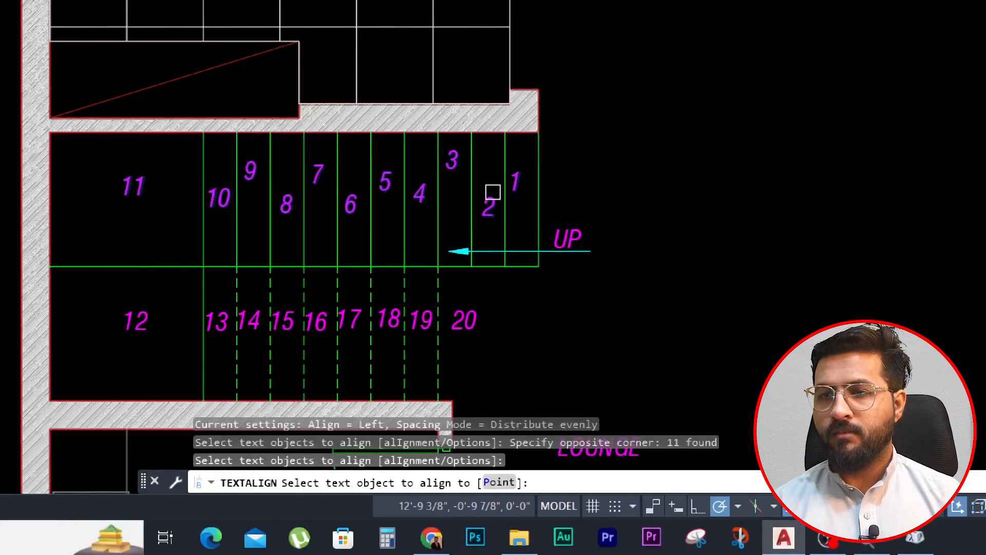
Align the stair tread numbers 1 to 11 to the number 1 in an evenly distributed horizontal row across the upper flight.
{"action": "left_click", "coordinate": [513, 182]}
{"action": "scroll", "coordinate": [604, 170], "scroll_direction": "up", "scroll_amount": 2}
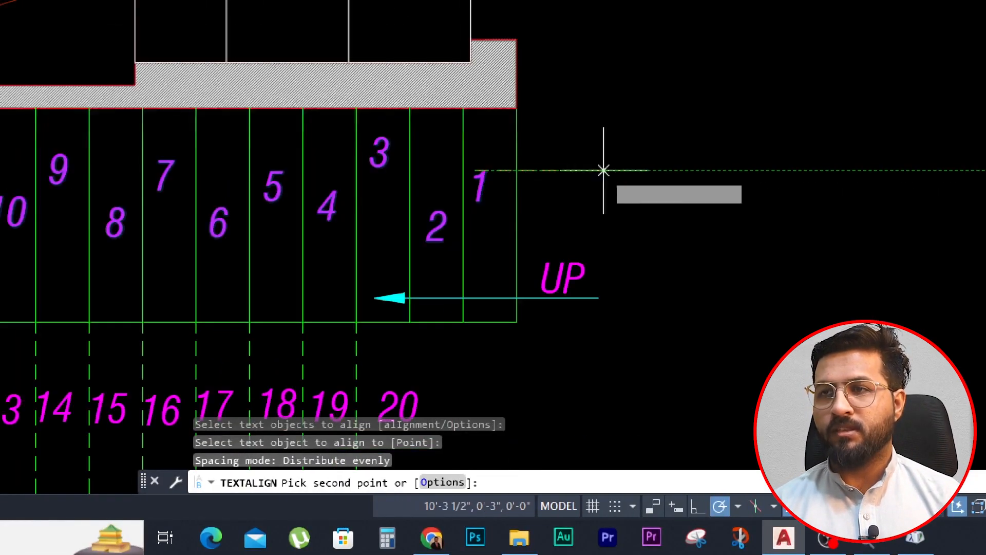
{"action": "scroll", "coordinate": [165, 175], "scroll_direction": "down", "scroll_amount": 4}
{"action": "scroll", "coordinate": [80, 169], "scroll_direction": "up", "scroll_amount": 2}
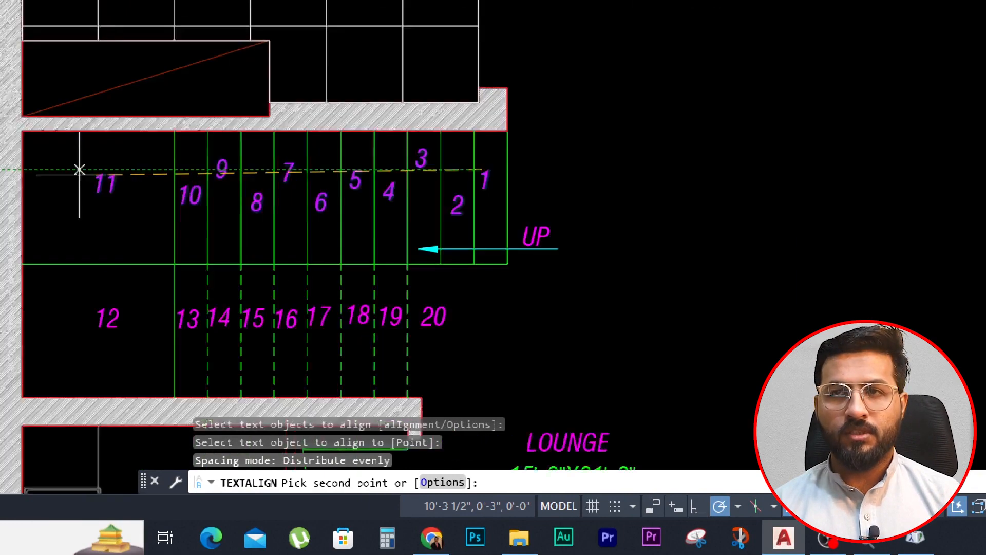
{"action": "scroll", "coordinate": [80, 170], "scroll_direction": "up", "scroll_amount": 2}
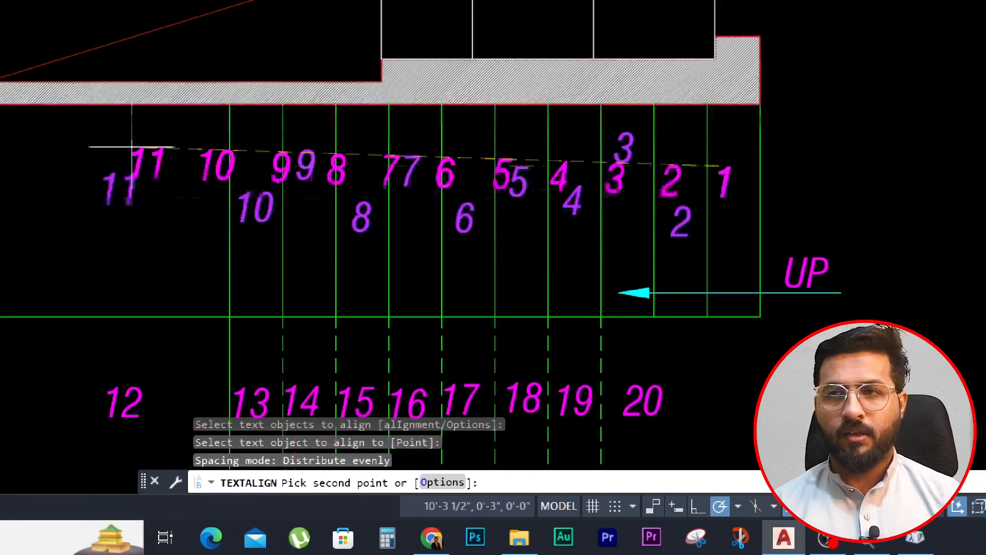
{"action": "left_click", "coordinate": [176, 165]}
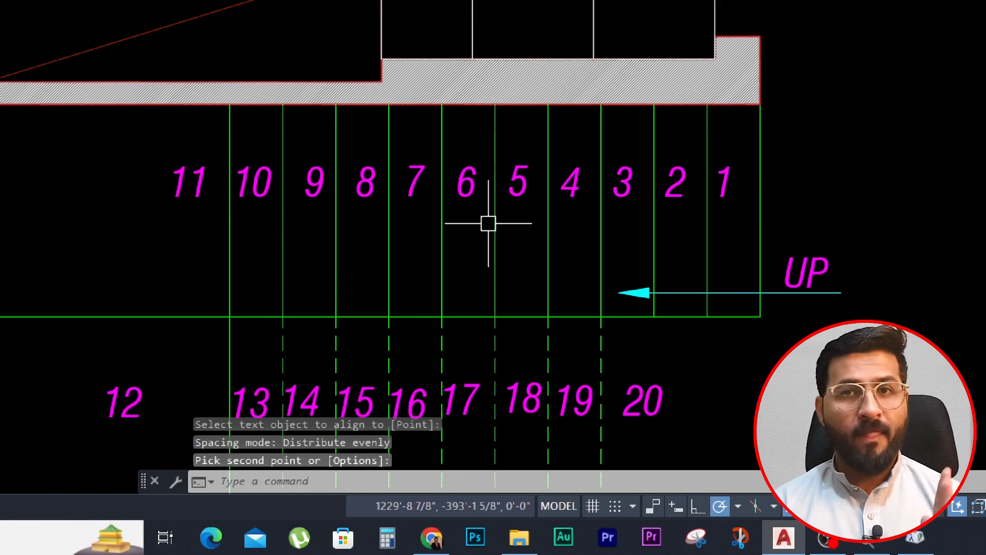
Draw a three-point arc bulging upward in the empty space between the sample texts and the material hatch swatches.
{"action": "scroll", "coordinate": [488, 223], "scroll_direction": "down", "scroll_amount": 5}
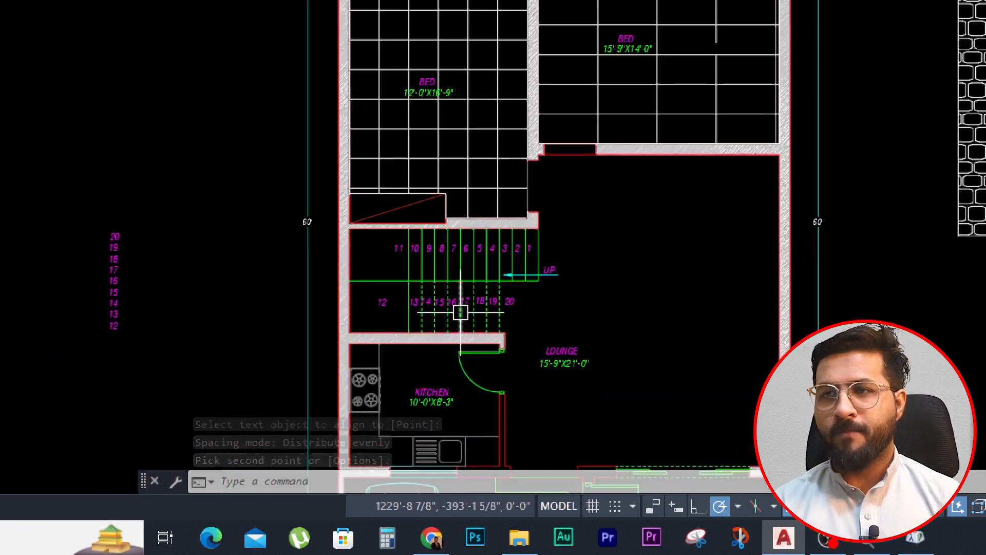
{"action": "scroll", "coordinate": [460, 311], "scroll_direction": "down", "scroll_amount": 4}
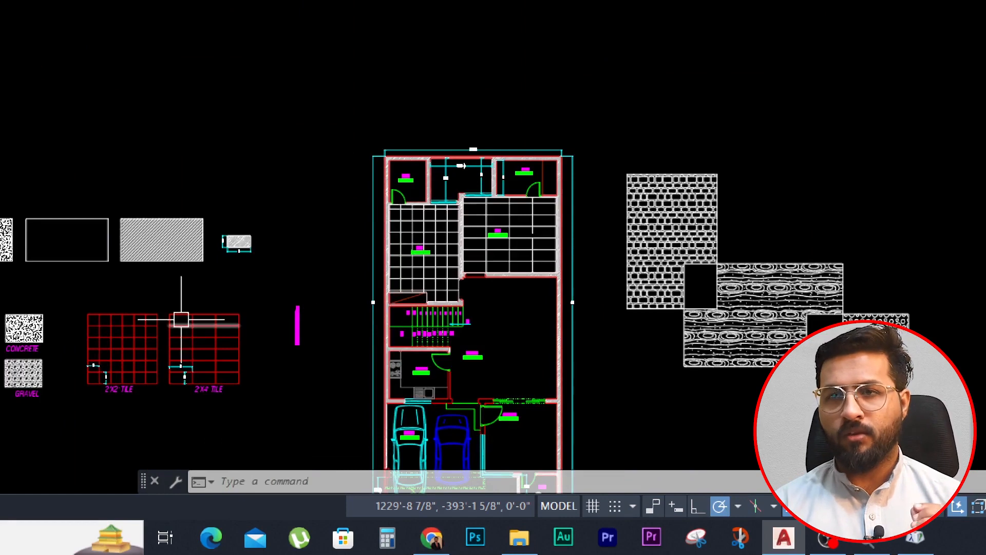
{"action": "middle_click_drag", "start_coordinate": [190, 319], "coordinate": [470, 229]}
{"action": "scroll", "coordinate": [374, 153], "scroll_direction": "down", "scroll_amount": 2}
{"action": "scroll", "coordinate": [374, 152], "scroll_direction": "down", "scroll_amount": 2}
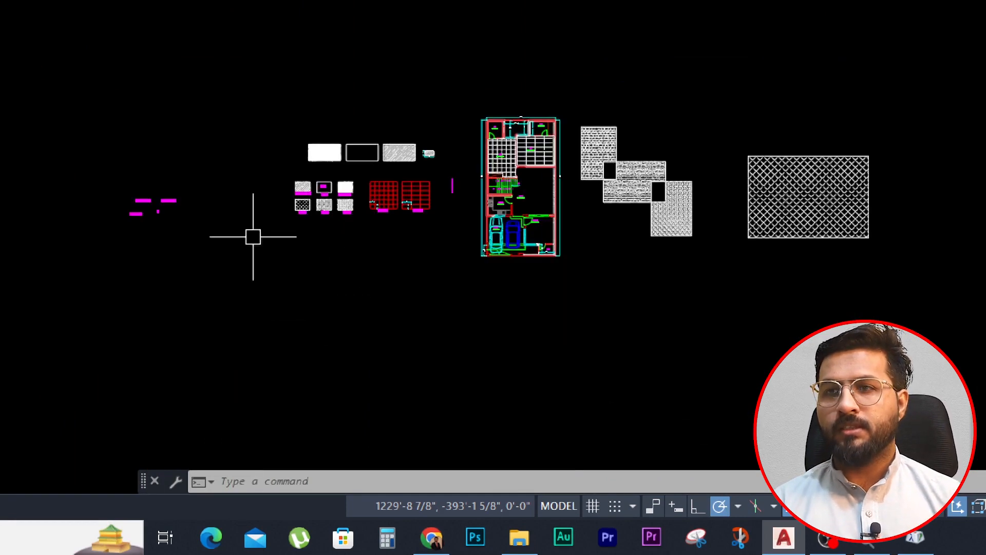
{"action": "key", "text": "Escape"}
{"action": "key", "text": "Escape"}
{"action": "scroll", "coordinate": [471, 153], "scroll_direction": "up", "scroll_amount": 4}
{"action": "scroll", "coordinate": [418, 256], "scroll_direction": "down", "scroll_amount": 2}
{"action": "middle_click_drag", "start_coordinate": [249, 293], "coordinate": [437, 268]}
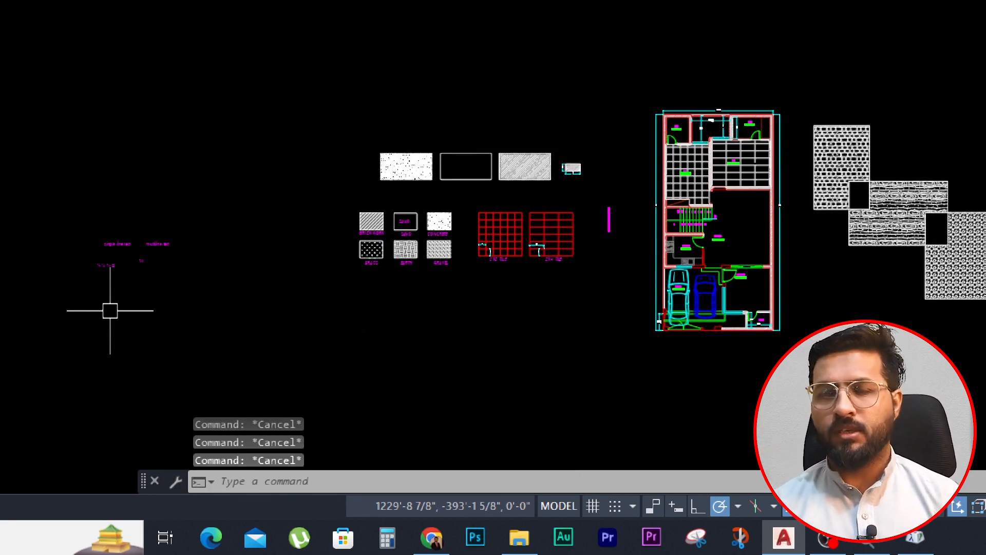
{"action": "type", "text": "a"}
{"action": "key", "text": "Return"}
{"action": "left_click", "coordinate": [211, 281]}
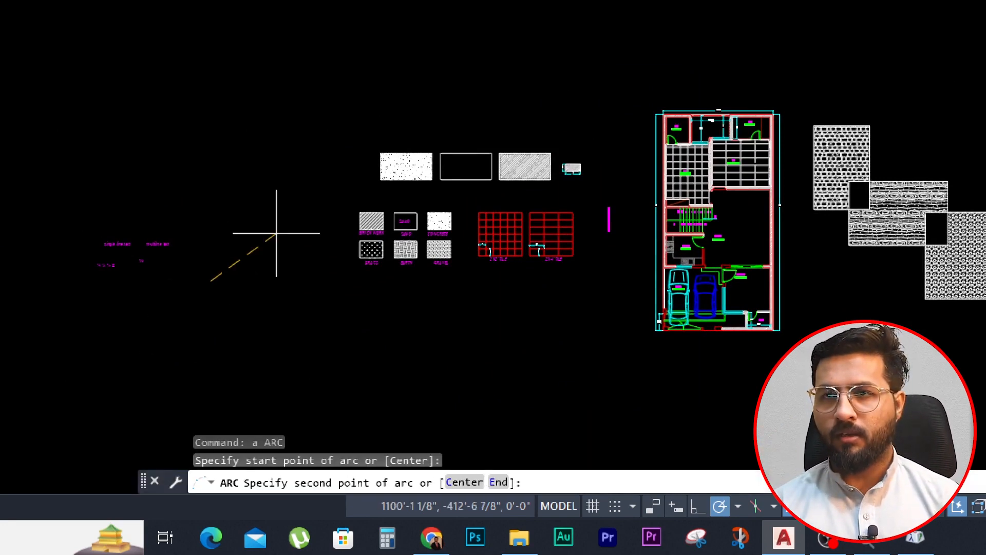
{"action": "left_click", "coordinate": [252, 258]}
{"action": "scroll", "coordinate": [287, 283], "scroll_direction": "up", "scroll_amount": 2}
{"action": "left_click", "coordinate": [291, 275]}
{"action": "key", "text": "Escape"}
{"action": "key", "text": "Escape"}
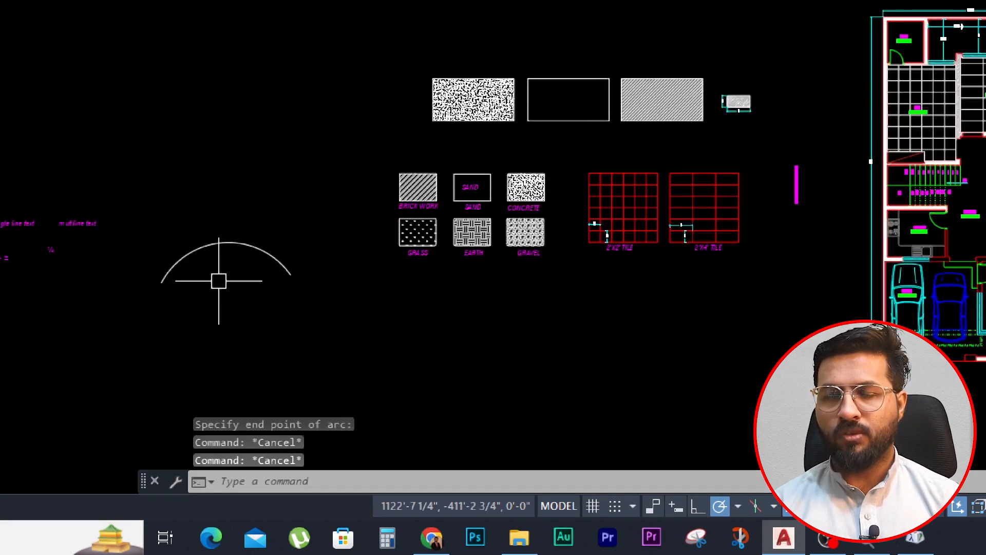
{"action": "key", "text": "Escape"}
Use ARCTEXT to create arc-aligned text reading "ground floor plan" along the new arc.
{"action": "scroll", "coordinate": [103, 215], "scroll_direction": "up", "scroll_amount": 2}
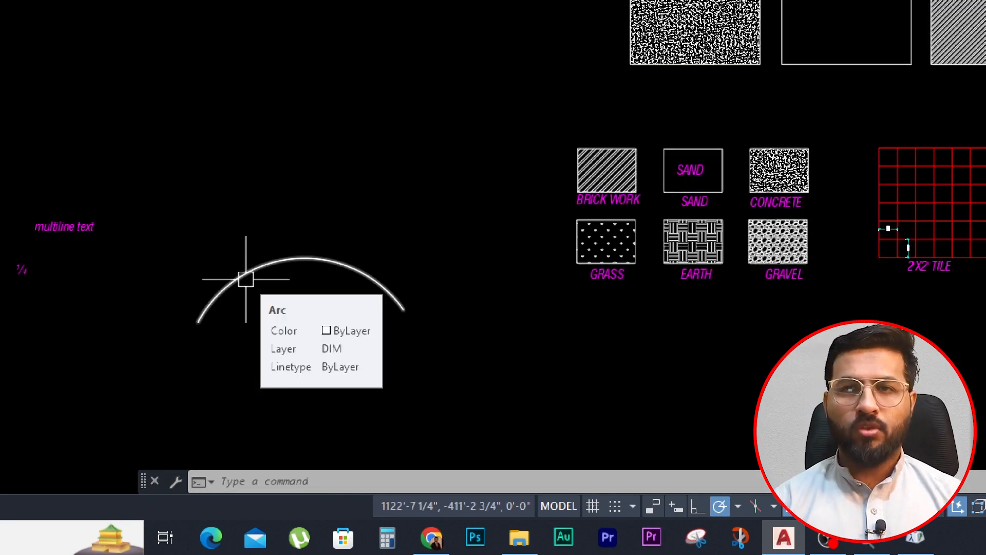
{"action": "type", "text": "ARCt"}
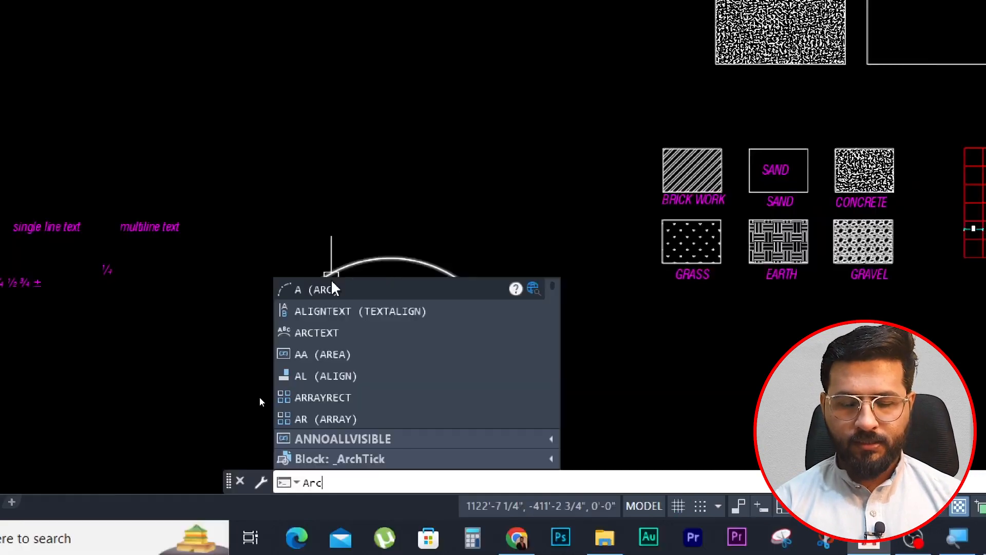
{"action": "type", "text": "ext"}
{"action": "key", "text": "Return"}
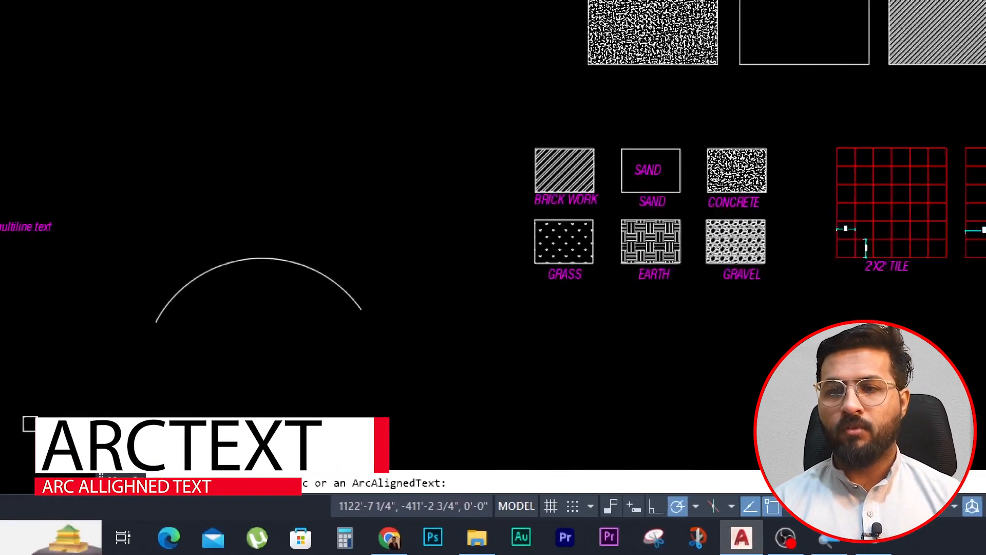
{"action": "left_click", "coordinate": [260, 258]}
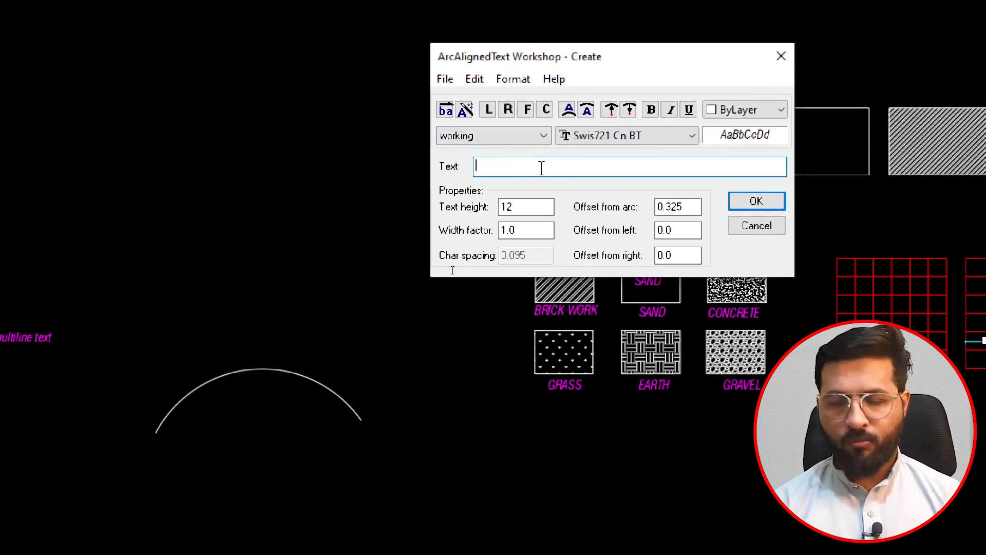
{"action": "type", "text": "ground f"}
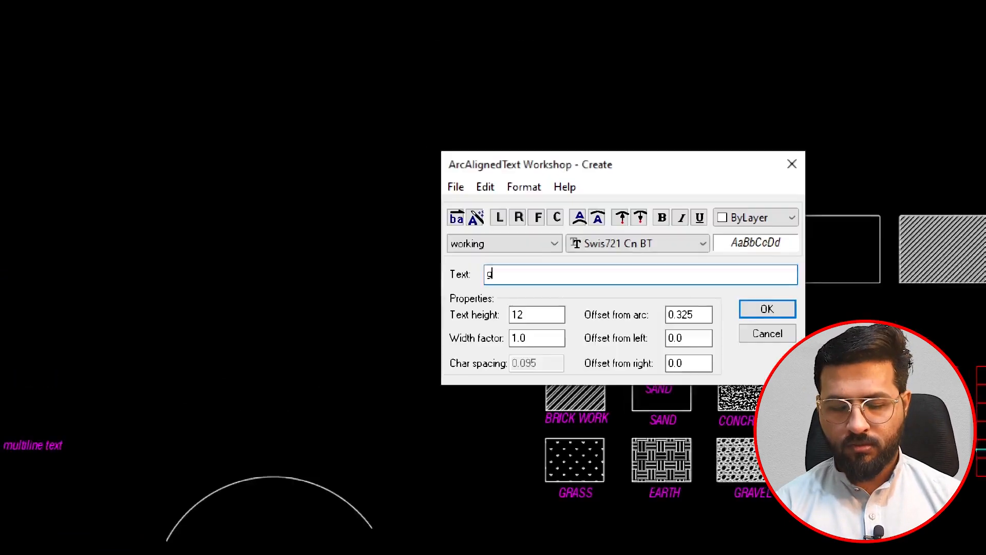
{"action": "type", "text": "loor plan"}
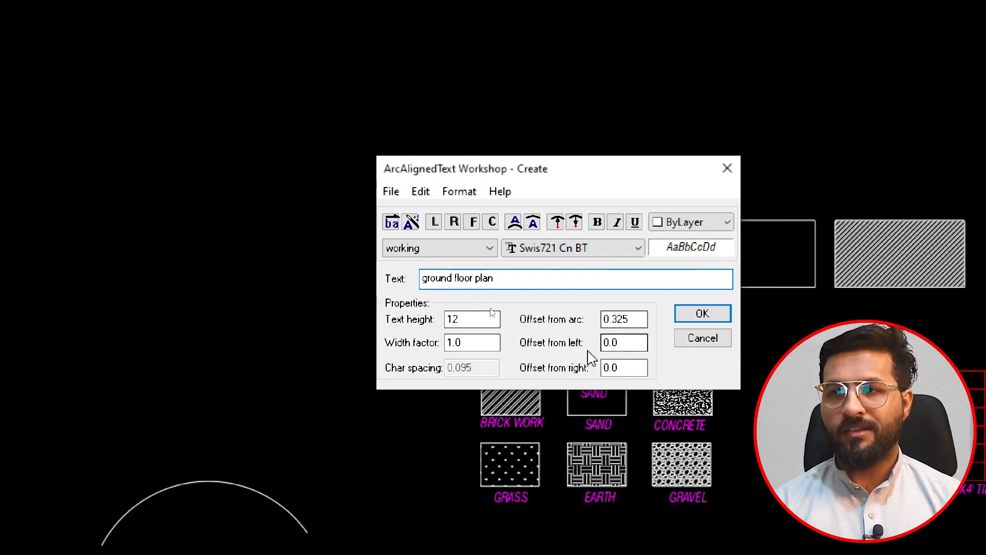
{"action": "left_click", "coordinate": [694, 313]}
{"action": "scroll", "coordinate": [127, 508], "scroll_direction": "up", "scroll_amount": 4}
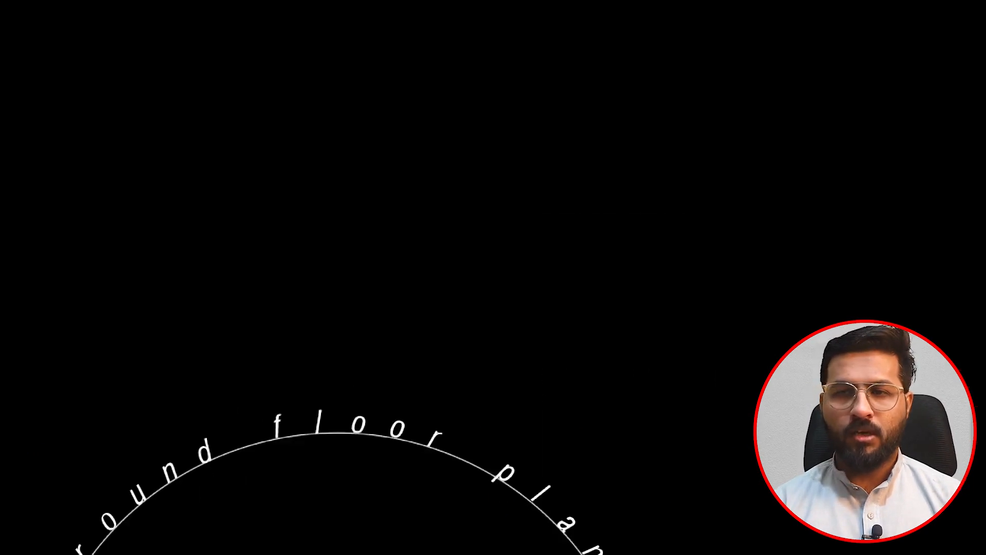
{"action": "middle_click_drag", "start_coordinate": [139, 474], "coordinate": [209, 284]}
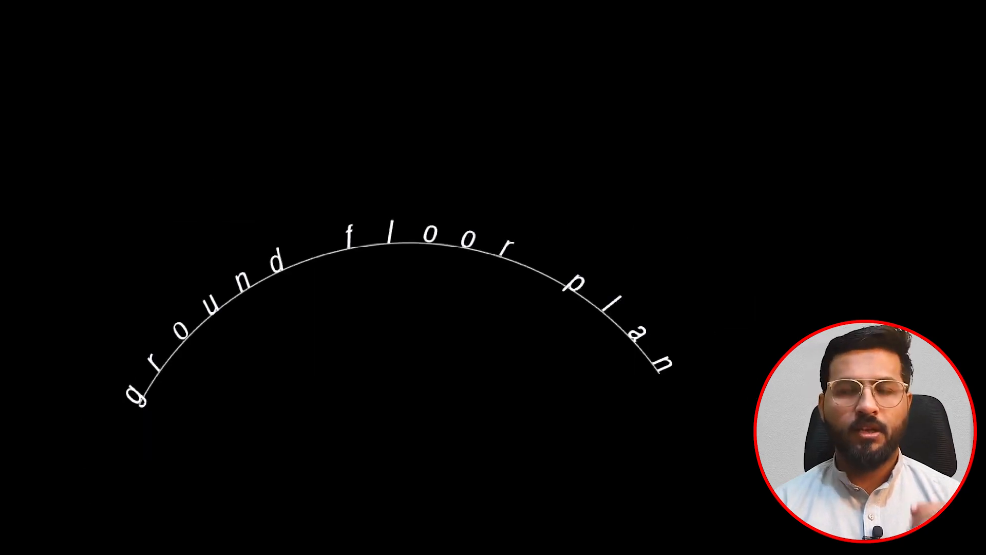